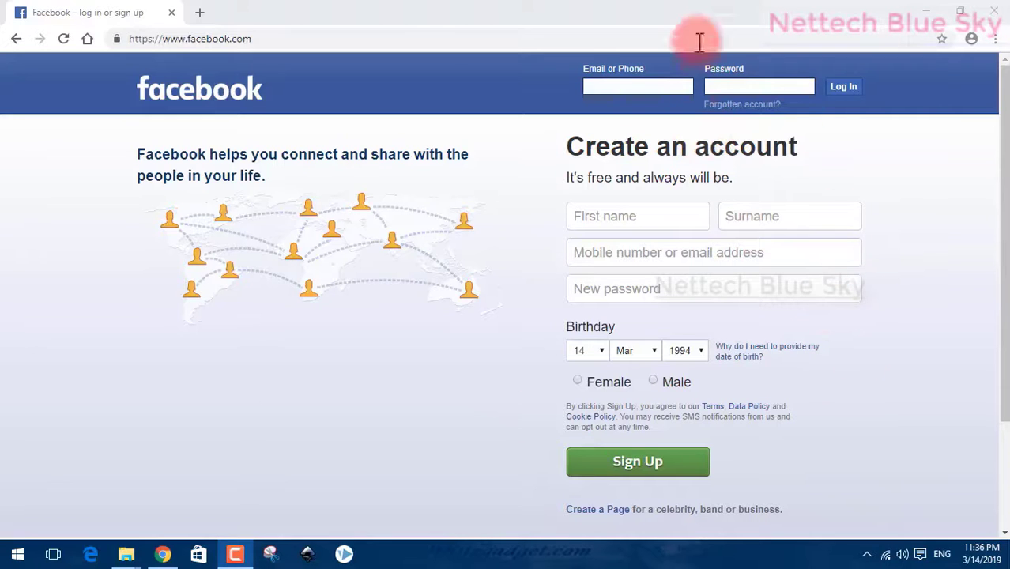
- Log in to the account by pasting the phone number and entering the account password
{"action": "left_click", "coordinate": [767, 351]}
{"action": "left_click", "coordinate": [695, 148]}
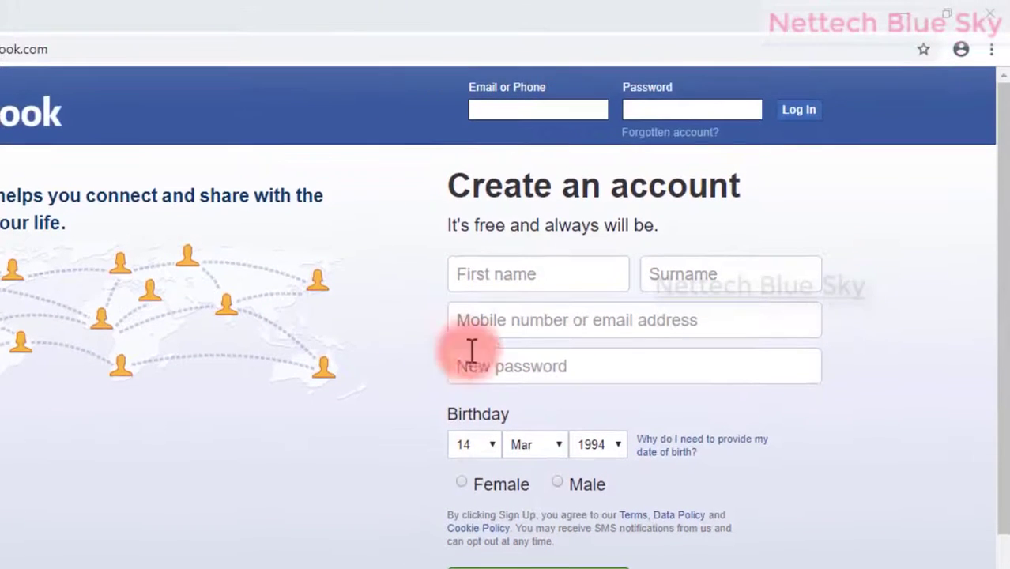
{"action": "right_click", "coordinate": [514, 108]}
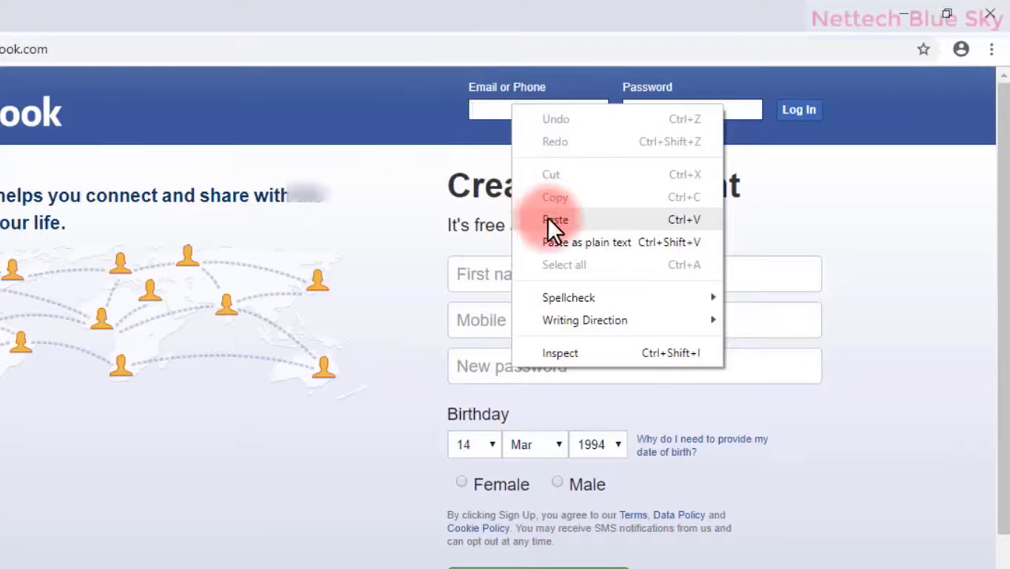
{"action": "left_click", "coordinate": [555, 220]}
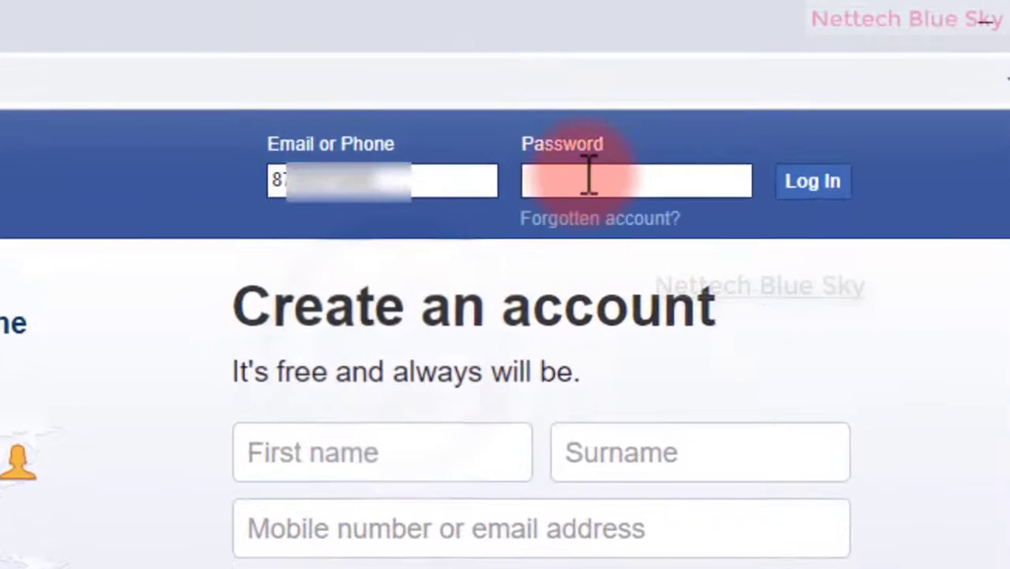
{"action": "left_click", "coordinate": [588, 178]}
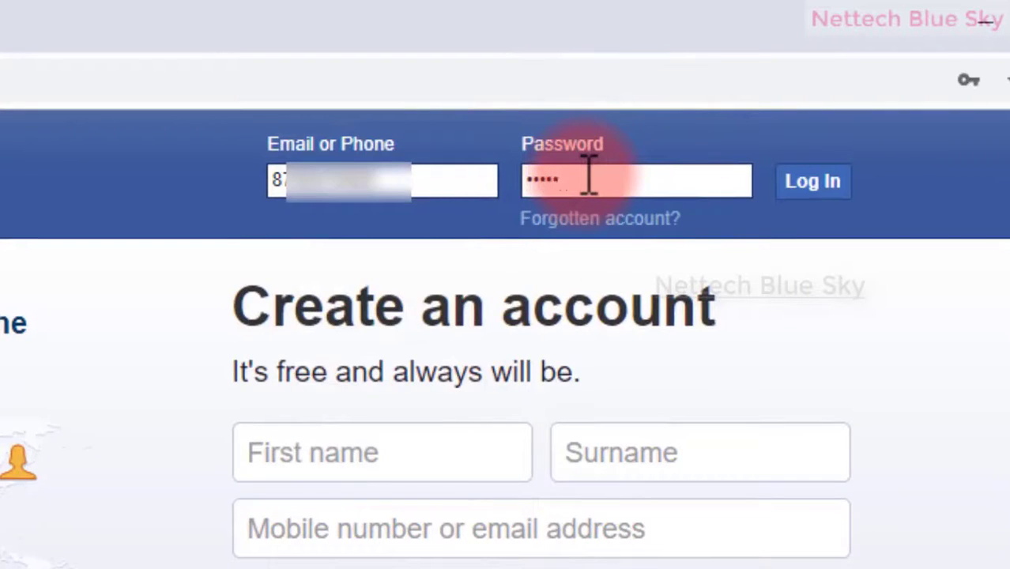
{"action": "type", "text": "**********"}
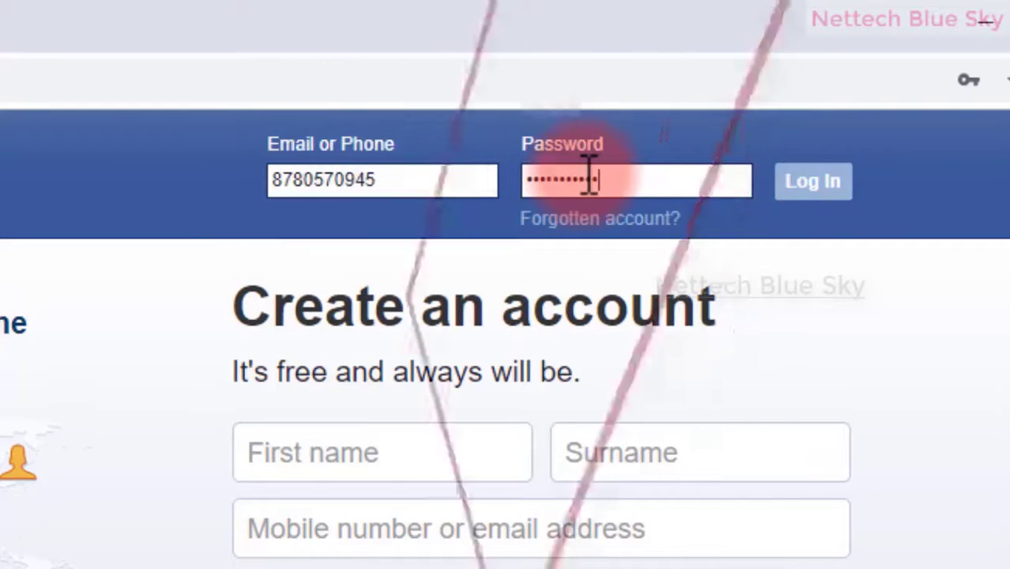
{"action": "key", "text": "Return"}
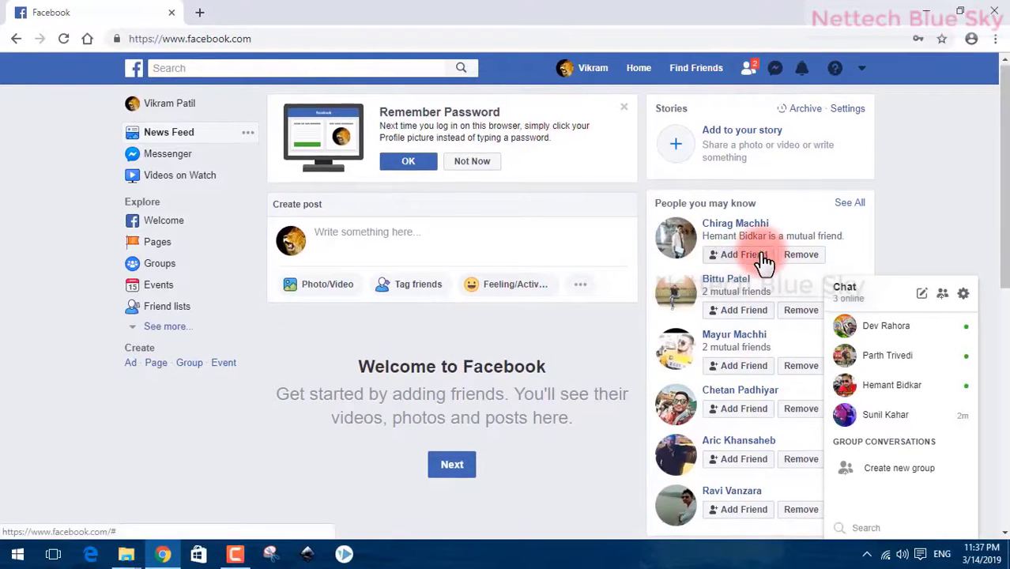
- Look over the home page and the account menu's options, leaving everything as it is
{"action": "scroll", "coordinate": [763, 261], "scroll_direction": "down", "scroll_amount": 2}
{"action": "scroll", "coordinate": [763, 261], "scroll_direction": "up", "scroll_amount": 2}
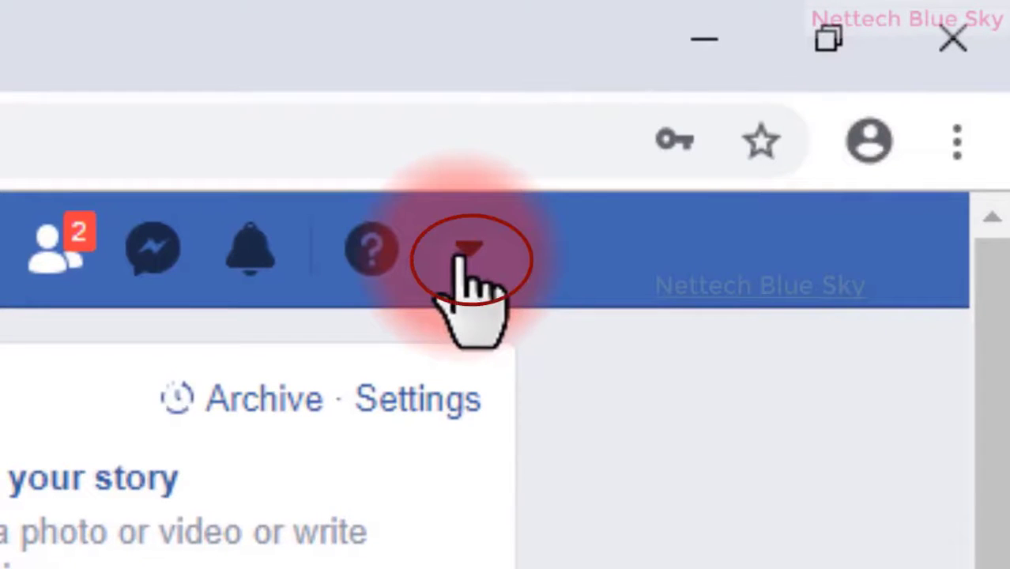
{"action": "left_click", "coordinate": [462, 254]}
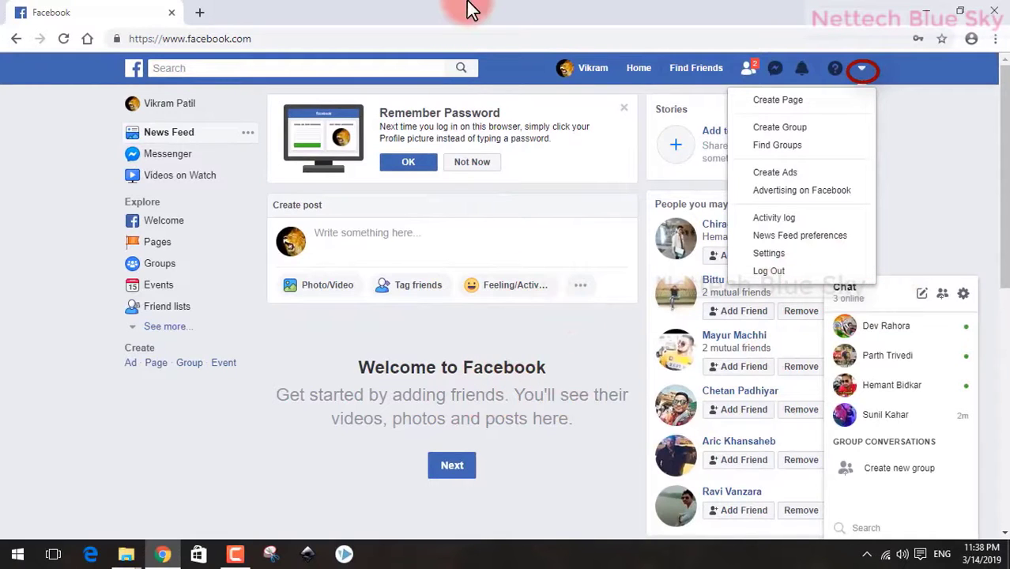
{"action": "left_click", "coordinate": [928, 196]}
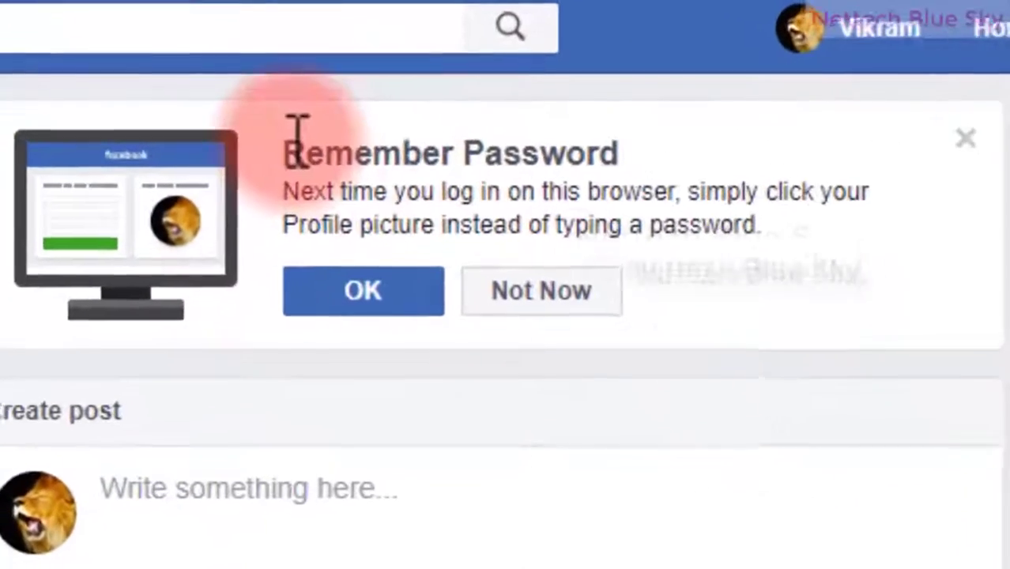
- Read the Remember Password prompt and decline it with Not Now
{"action": "left_click_drag", "start_coordinate": [380, 109], "coordinate": [543, 109]}
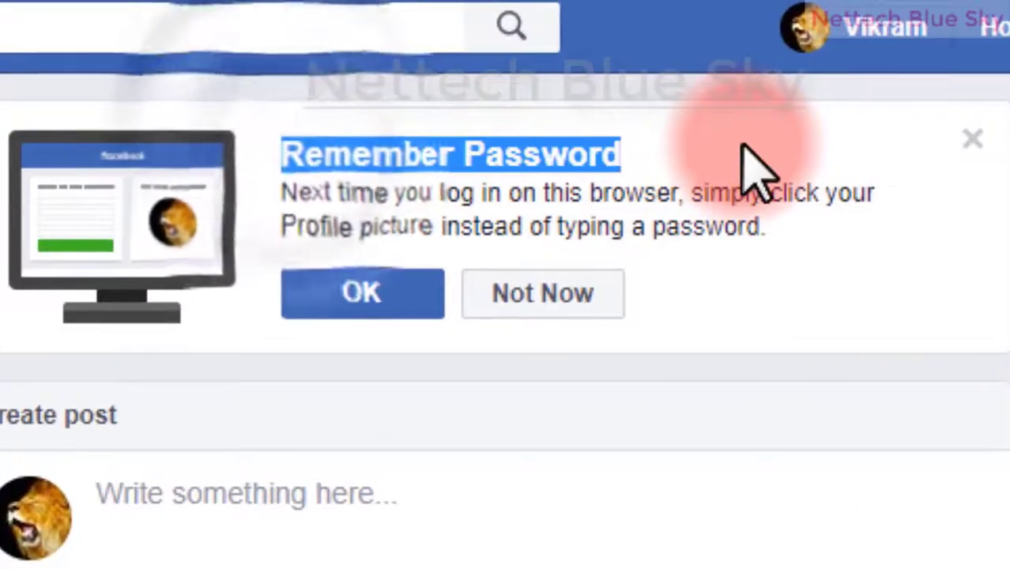
{"action": "left_click_drag", "start_coordinate": [763, 228], "coordinate": [281, 196]}
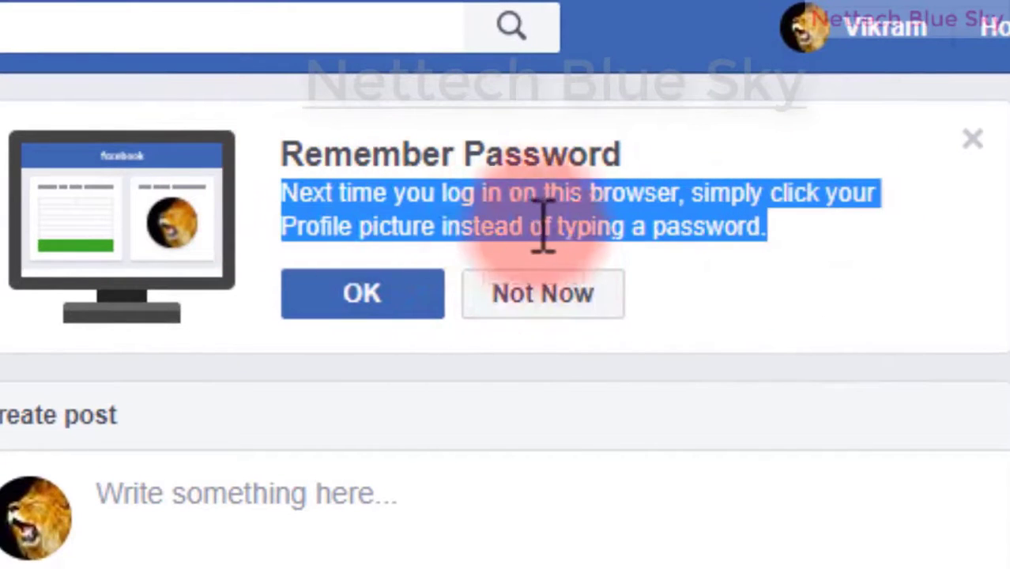
{"action": "left_click_drag", "start_coordinate": [764, 227], "coordinate": [275, 267]}
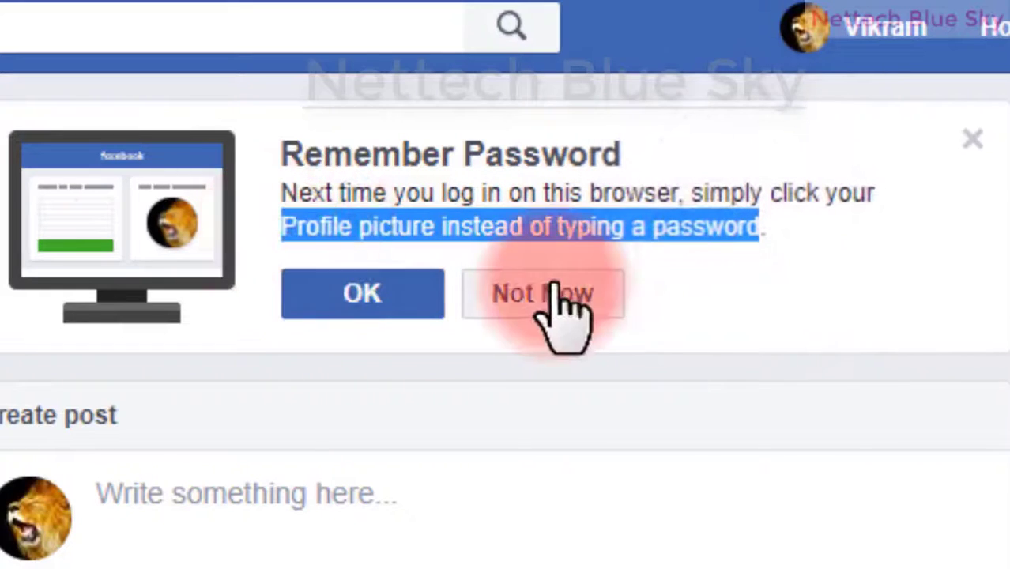
{"action": "left_click", "coordinate": [920, 249]}
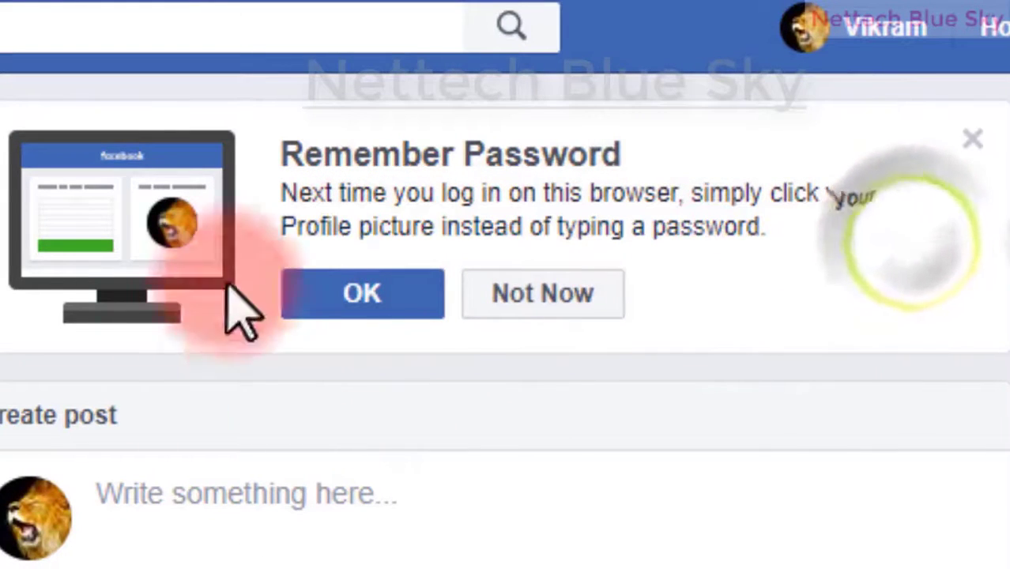
{"action": "left_click", "coordinate": [566, 294]}
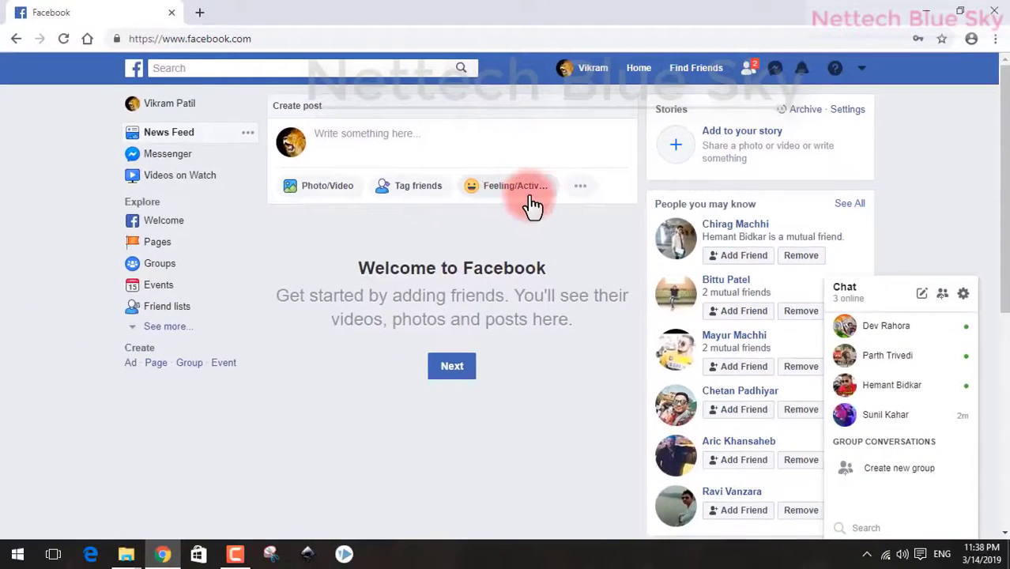
- View the blank new message window from the chat list, close it and collapse the chat list
{"action": "left_click", "coordinate": [931, 299]}
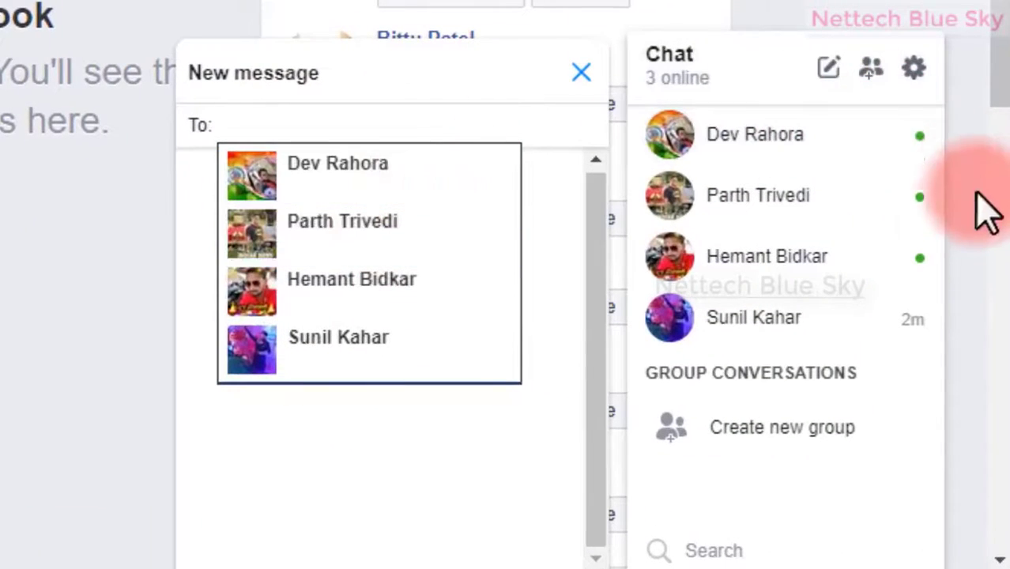
{"action": "left_click", "coordinate": [581, 72]}
{"action": "left_click", "coordinate": [842, 72]}
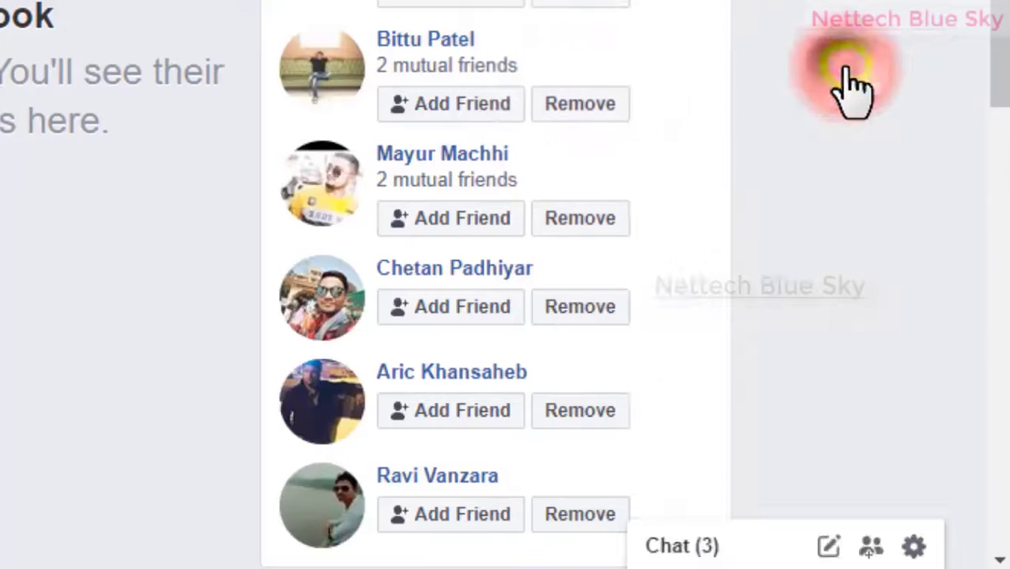
- Open two blank new message windows from chat, and bring up the Create group dialog and cancel it
{"action": "left_click", "coordinate": [832, 547]}
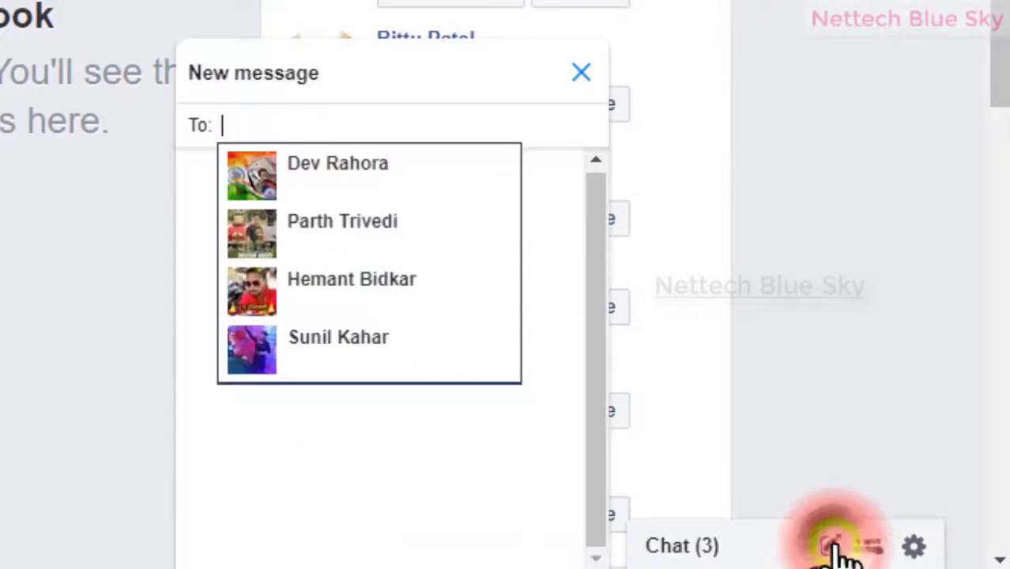
{"action": "left_click", "coordinate": [835, 549]}
{"action": "left_click", "coordinate": [862, 545]}
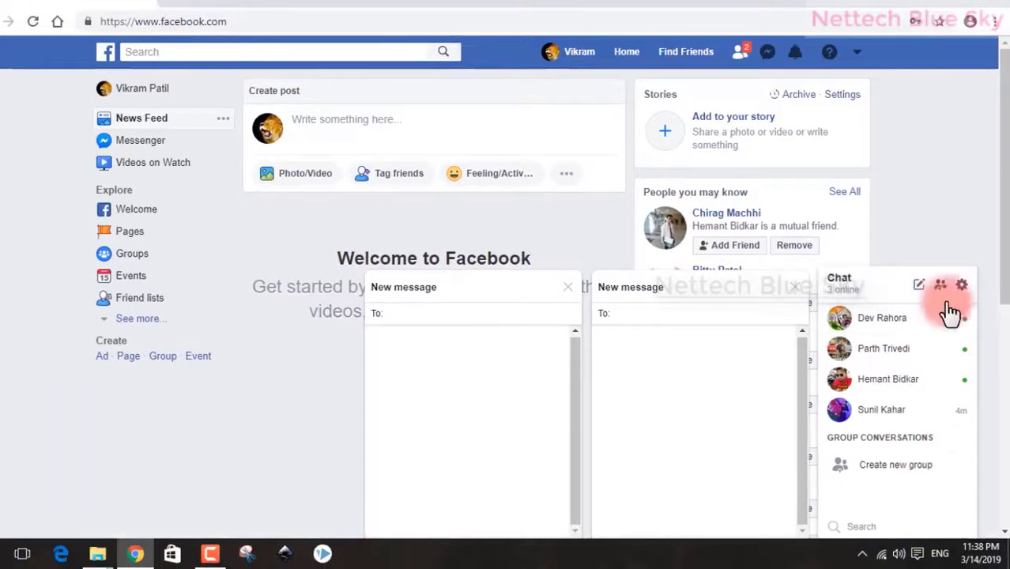
{"action": "left_click", "coordinate": [946, 278]}
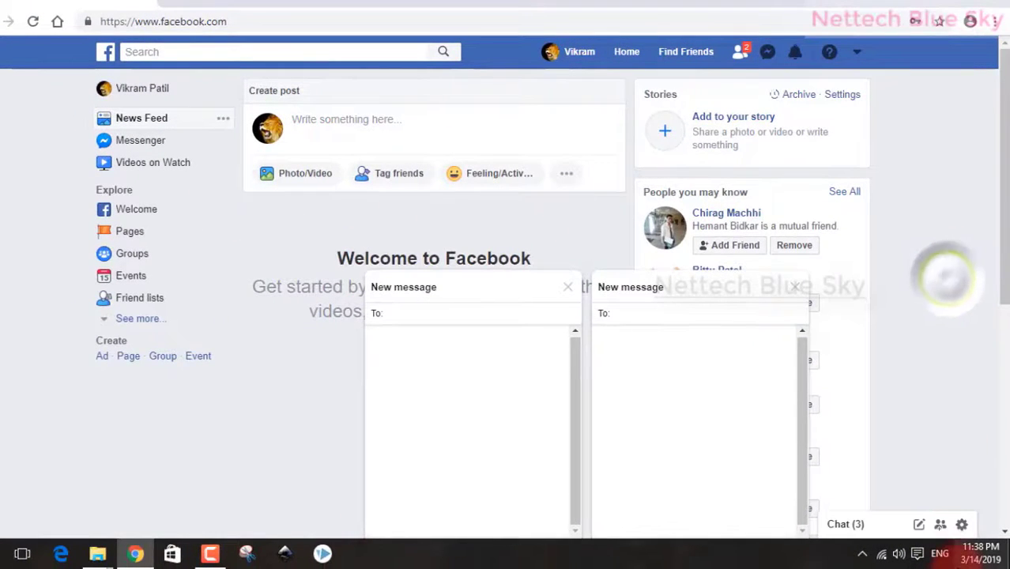
{"action": "left_click", "coordinate": [940, 533]}
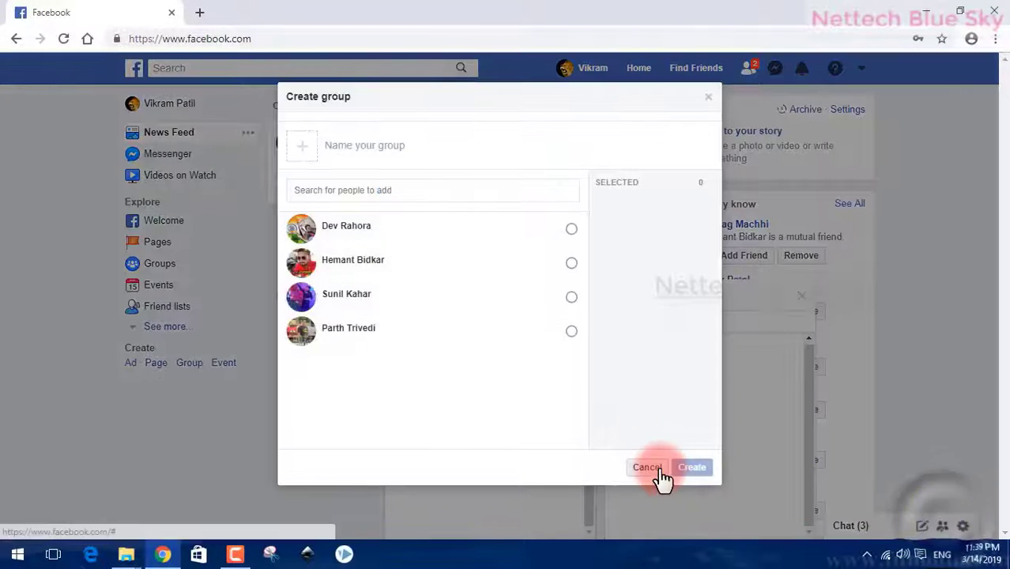
{"action": "left_click", "coordinate": [649, 468]}
- Open one more blank new message window and close all the open message windows
{"action": "left_click", "coordinate": [922, 527]}
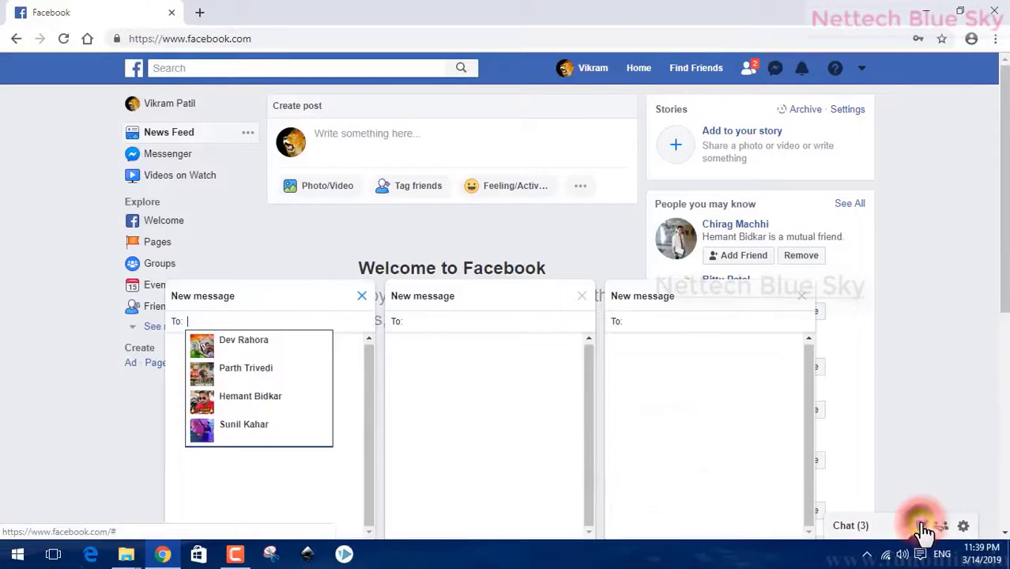
{"action": "left_click", "coordinate": [361, 296]}
{"action": "left_click", "coordinate": [579, 299]}
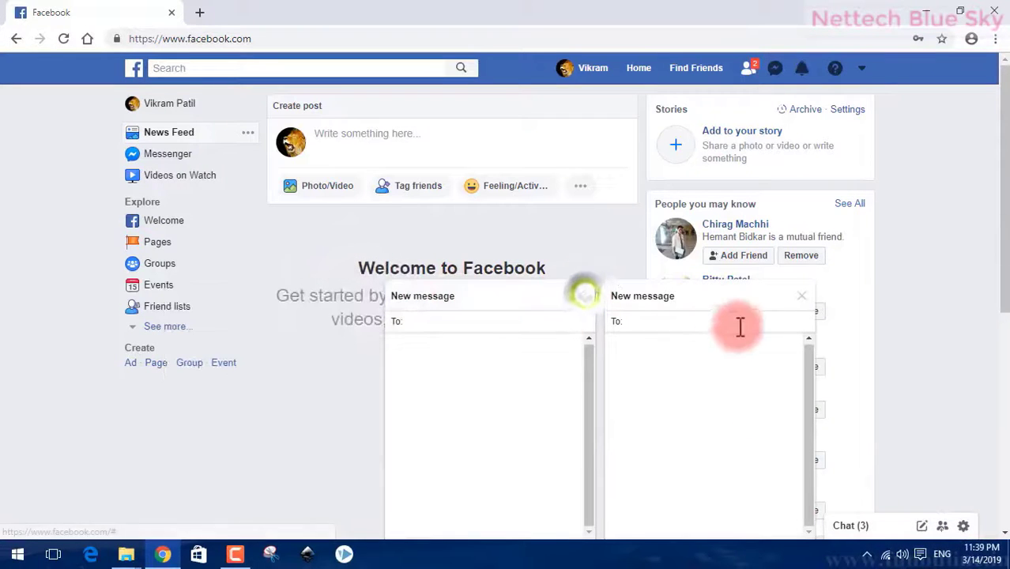
{"action": "left_click", "coordinate": [581, 303]}
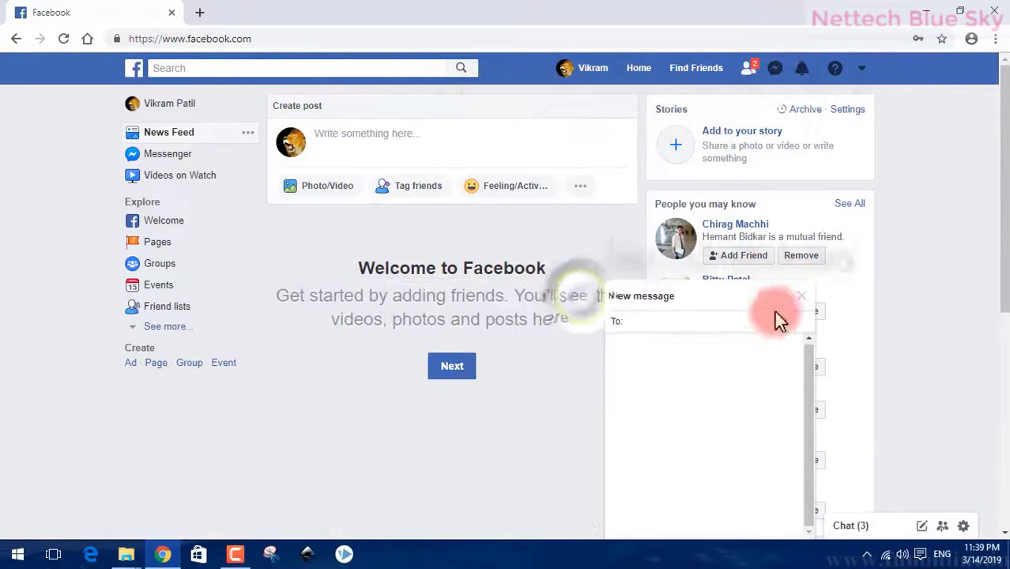
{"action": "left_click", "coordinate": [801, 300]}
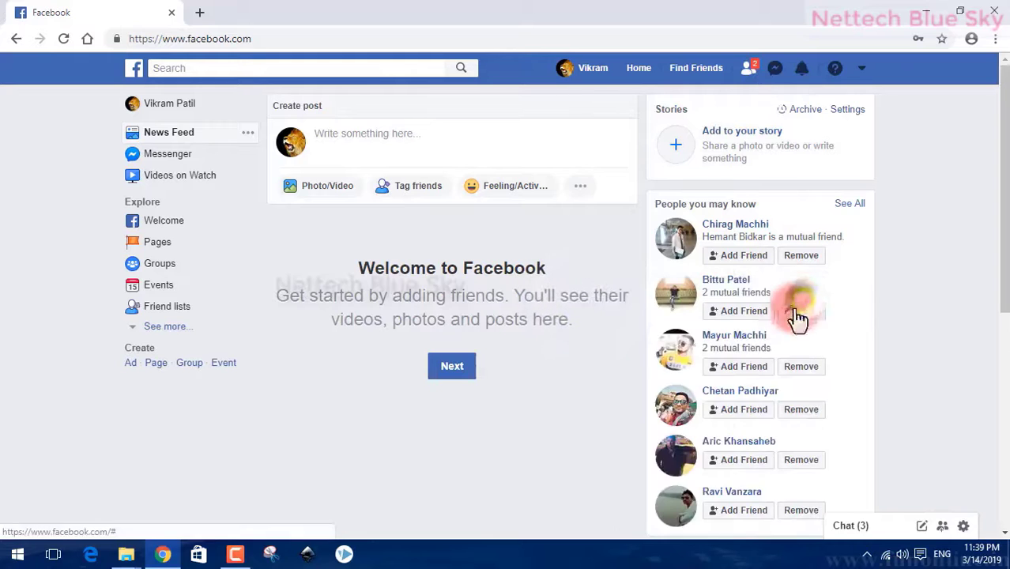
- View the Create group dialog and a blank new message window, closing each without entering anything
{"action": "left_click", "coordinate": [943, 526]}
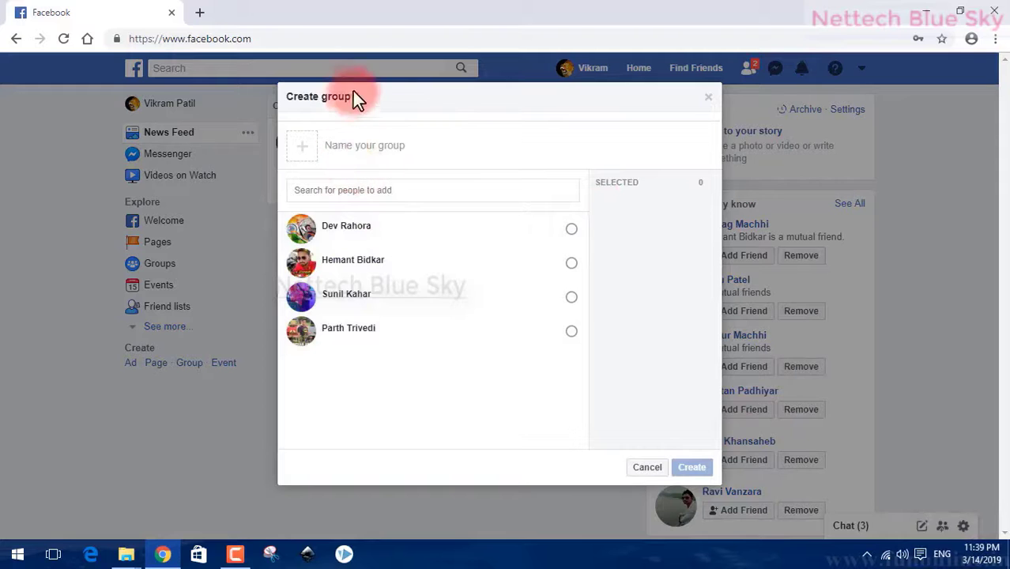
{"action": "left_click", "coordinate": [648, 467]}
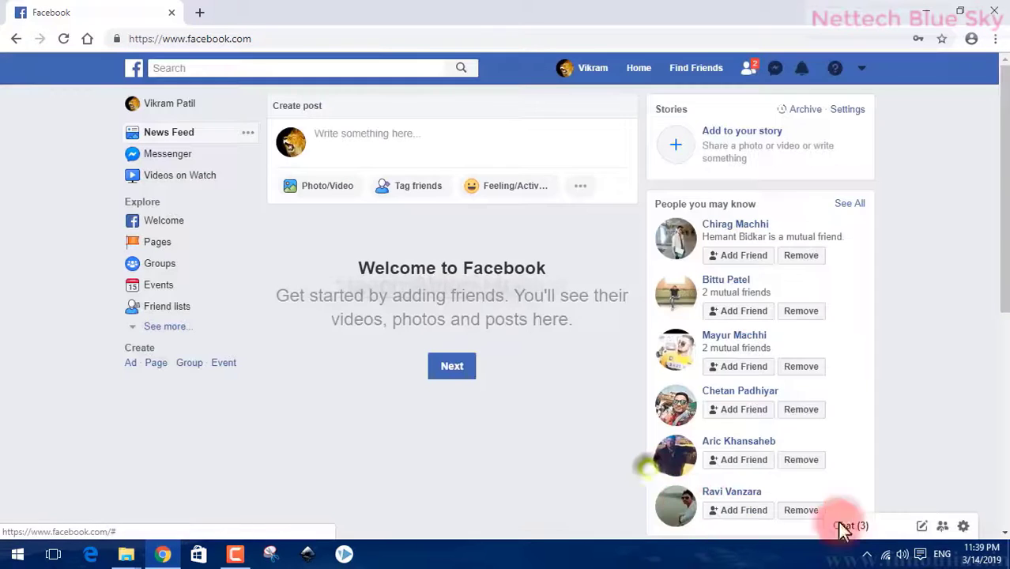
{"action": "left_click", "coordinate": [922, 526]}
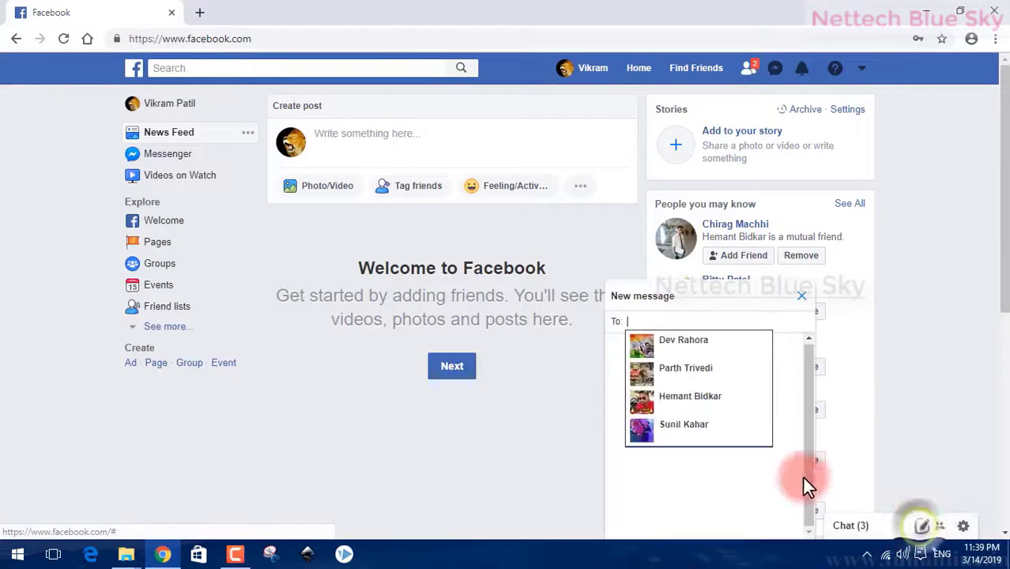
{"action": "left_click", "coordinate": [802, 296]}
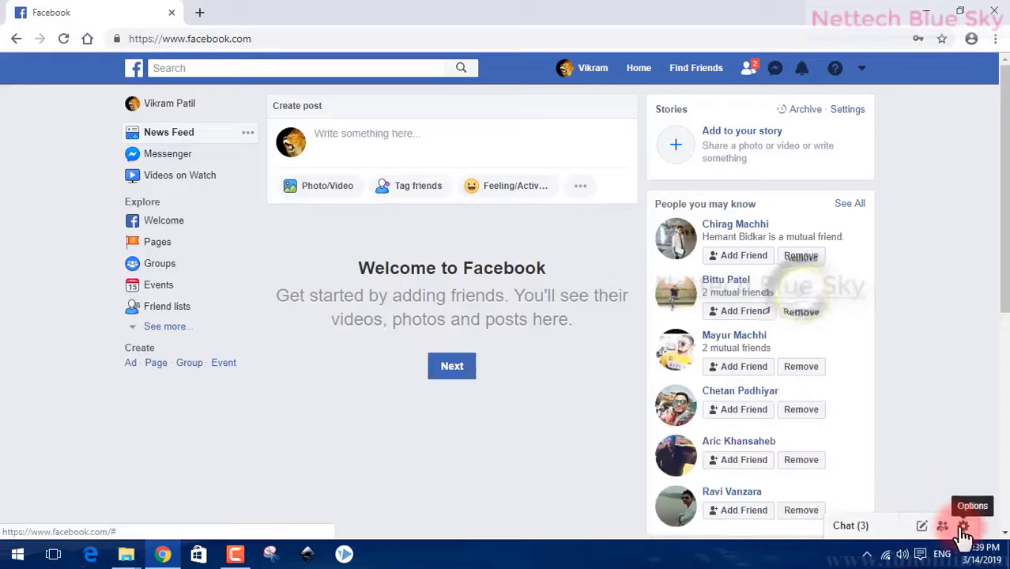
- View the chat options menu, and expand and collapse the chat contact list
{"action": "left_click", "coordinate": [963, 527]}
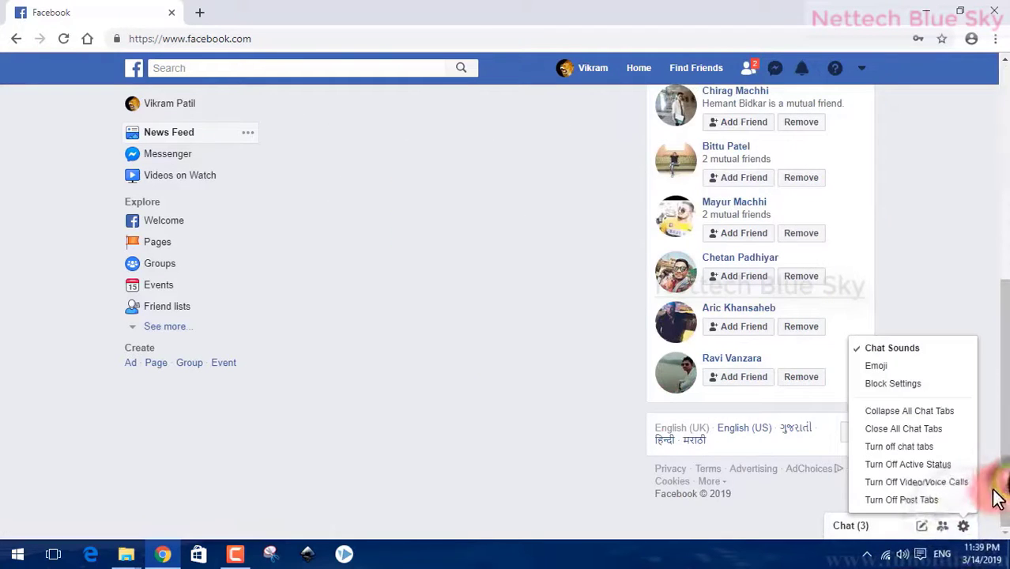
{"action": "left_click", "coordinate": [892, 531]}
{"action": "left_click", "coordinate": [860, 526]}
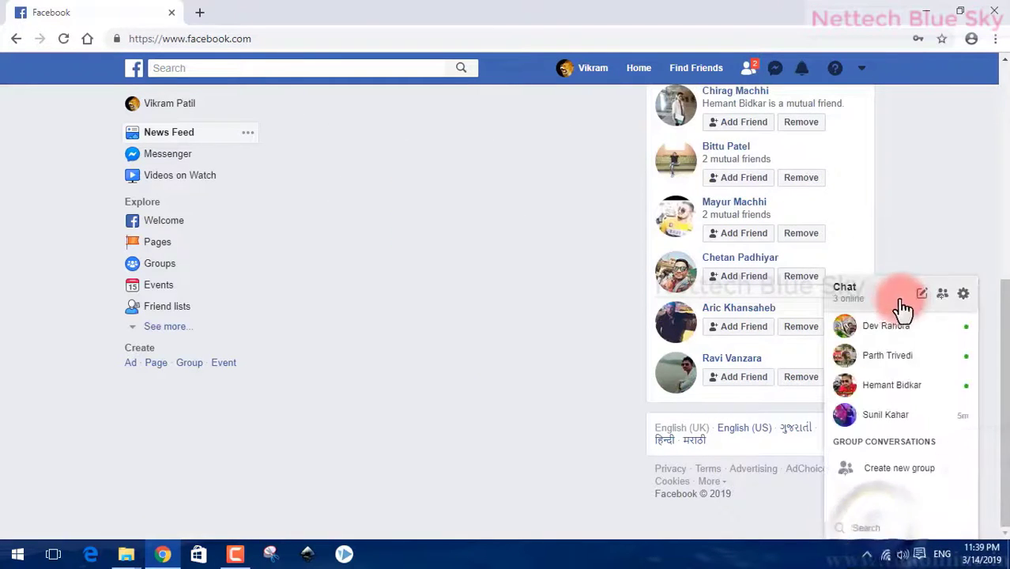
{"action": "left_click", "coordinate": [860, 291]}
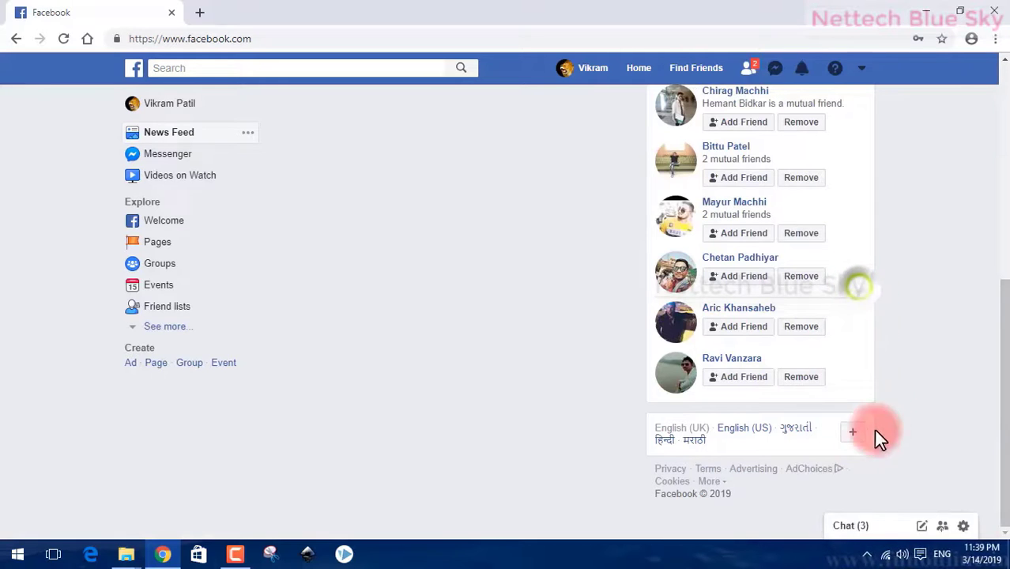
{"action": "left_click", "coordinate": [860, 528]}
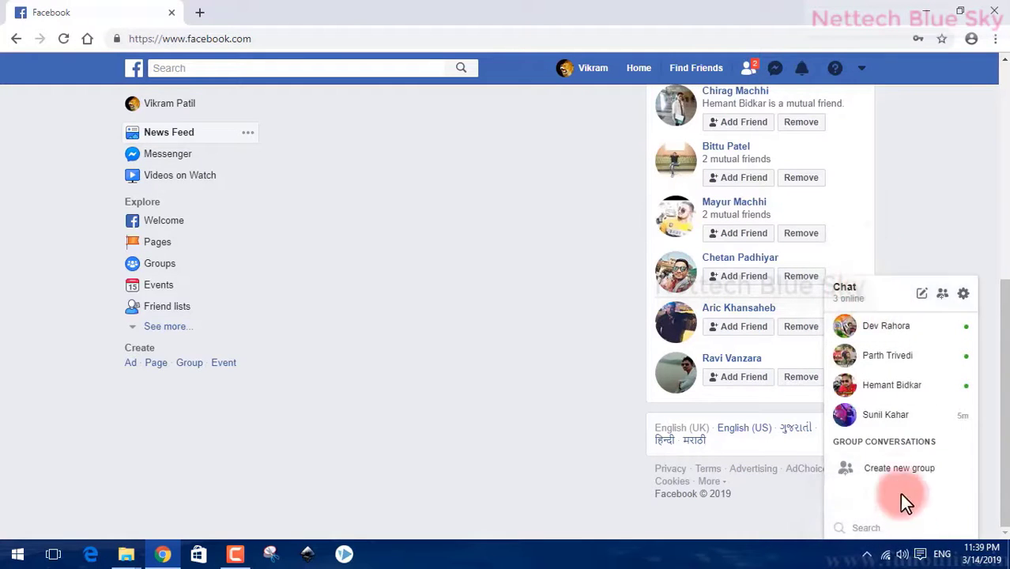
{"action": "left_click", "coordinate": [881, 300]}
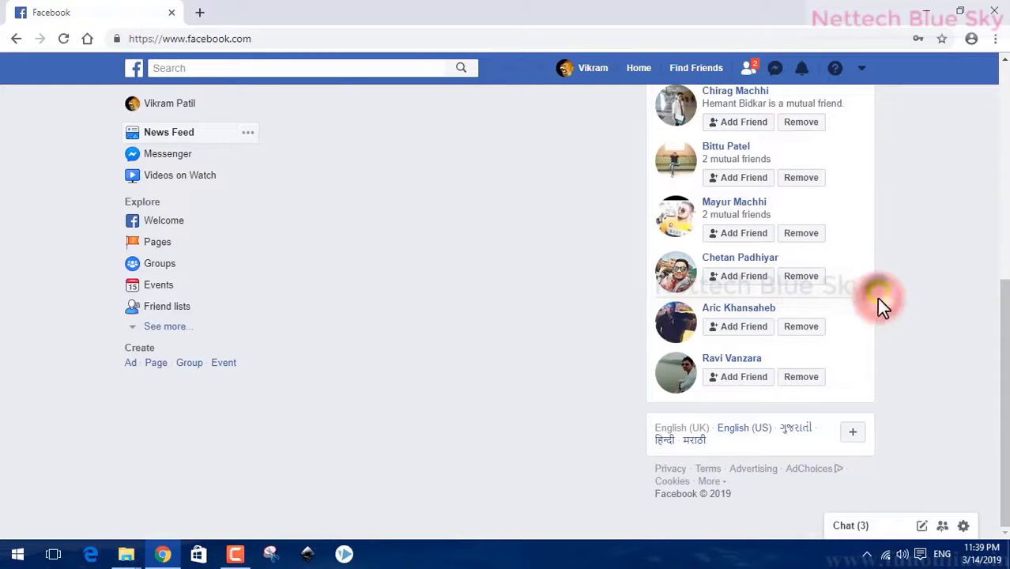
- Look up recipients matching "hi" in a new chat message, and close the message window and the chat list
{"action": "left_click", "coordinate": [866, 530]}
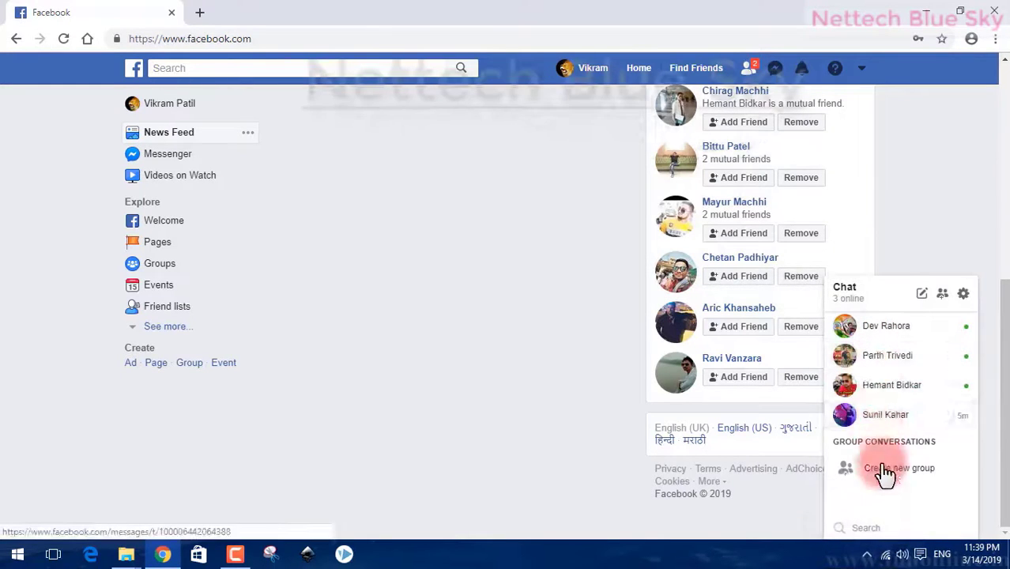
{"action": "left_click", "coordinate": [923, 295]}
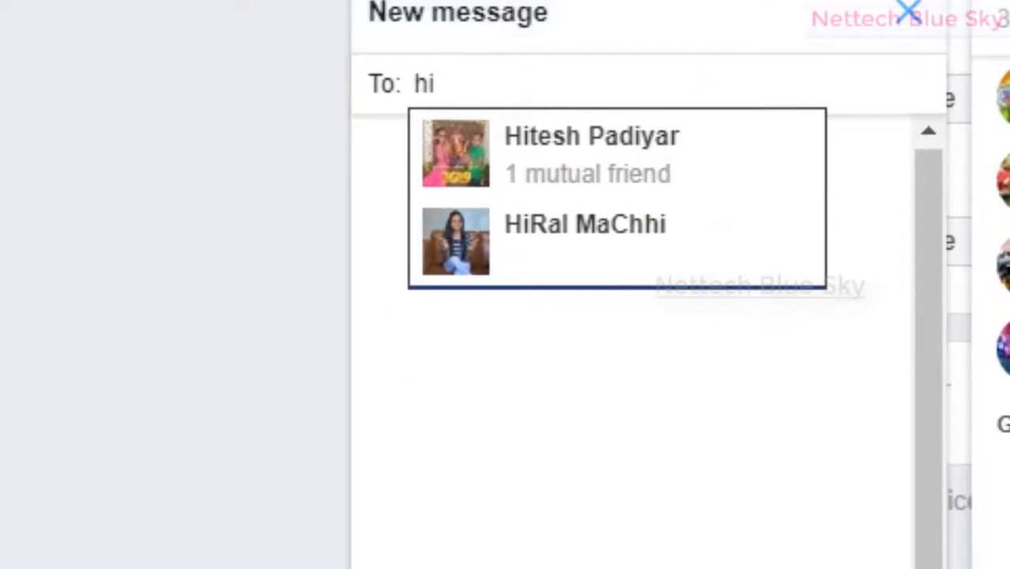
{"action": "left_click", "coordinate": [917, 12]}
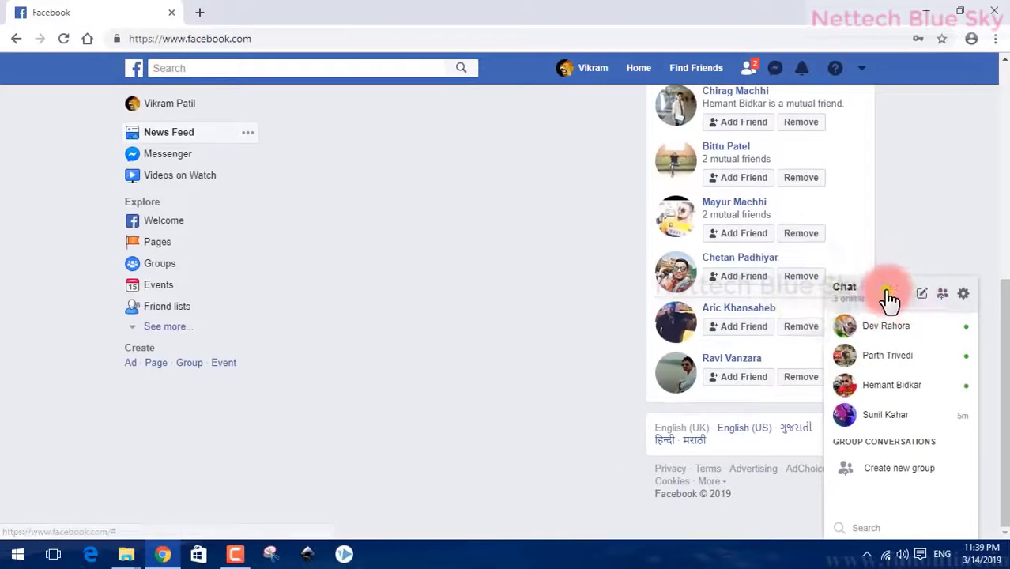
{"action": "left_click", "coordinate": [887, 292]}
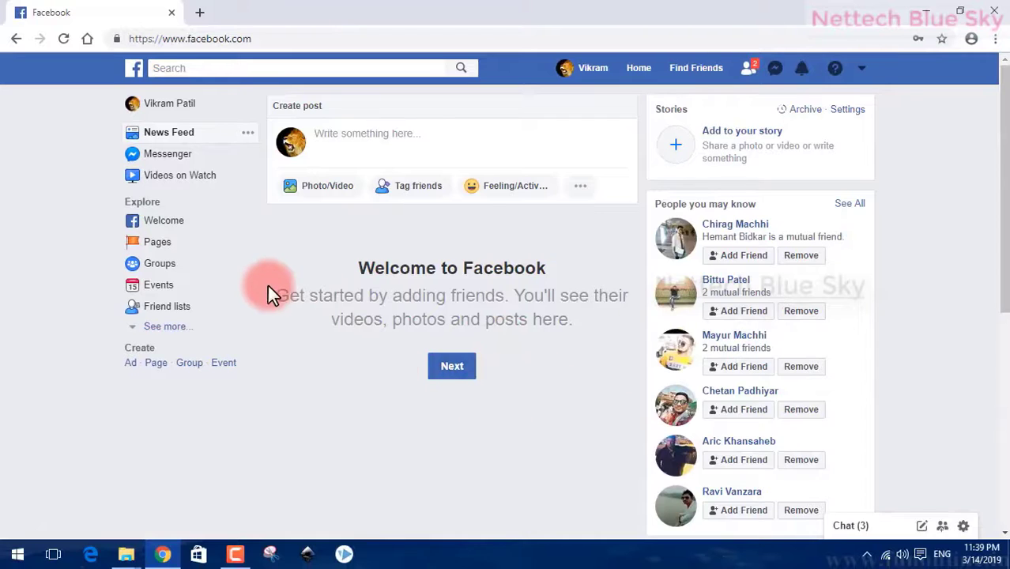
- Read the Welcome to Facebook text, and view the Create post dialog's options and close it without entering anything
{"action": "left_click_drag", "start_coordinate": [284, 295], "coordinate": [574, 321]}
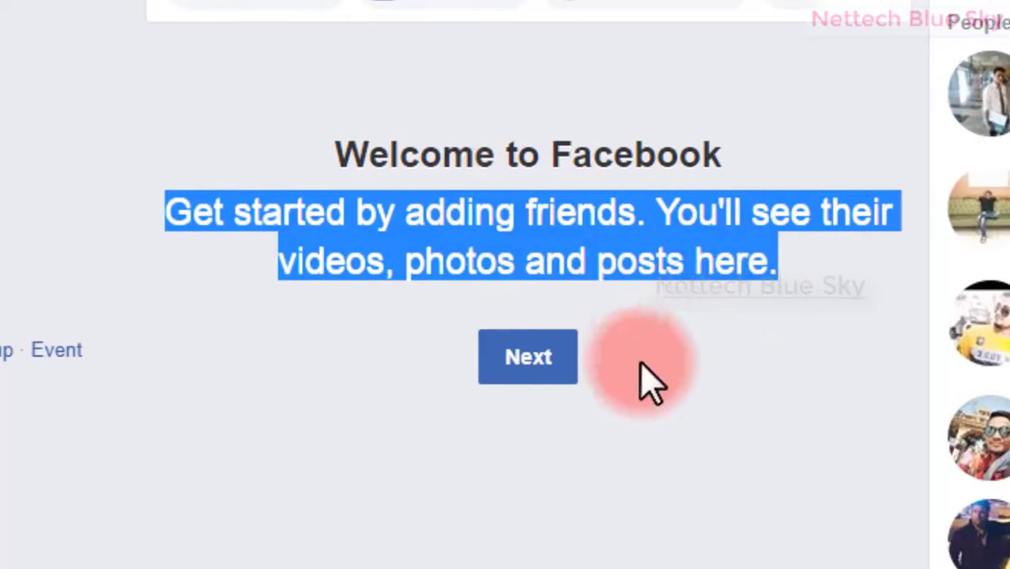
{"action": "left_click", "coordinate": [711, 332]}
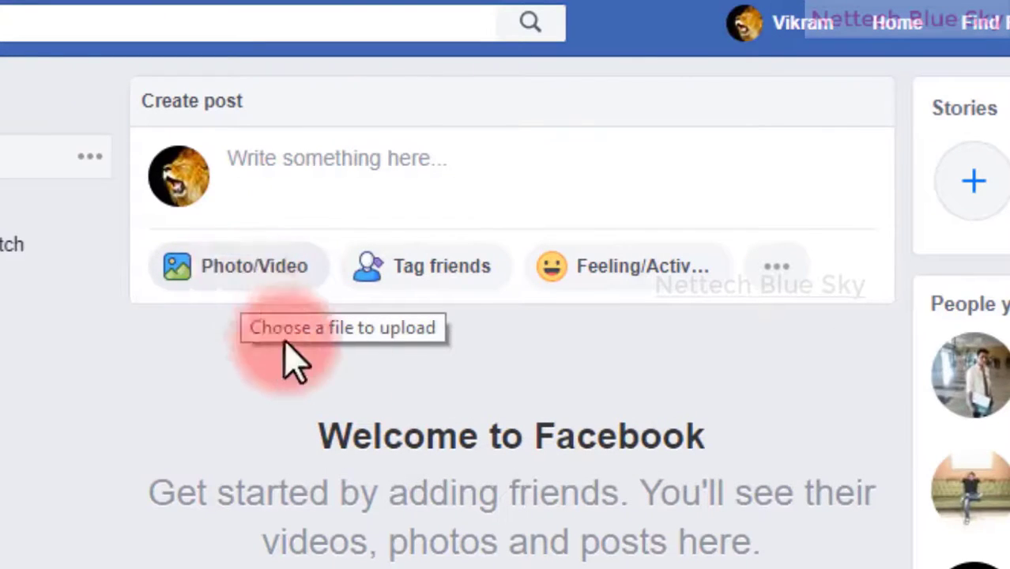
{"action": "left_click", "coordinate": [253, 167]}
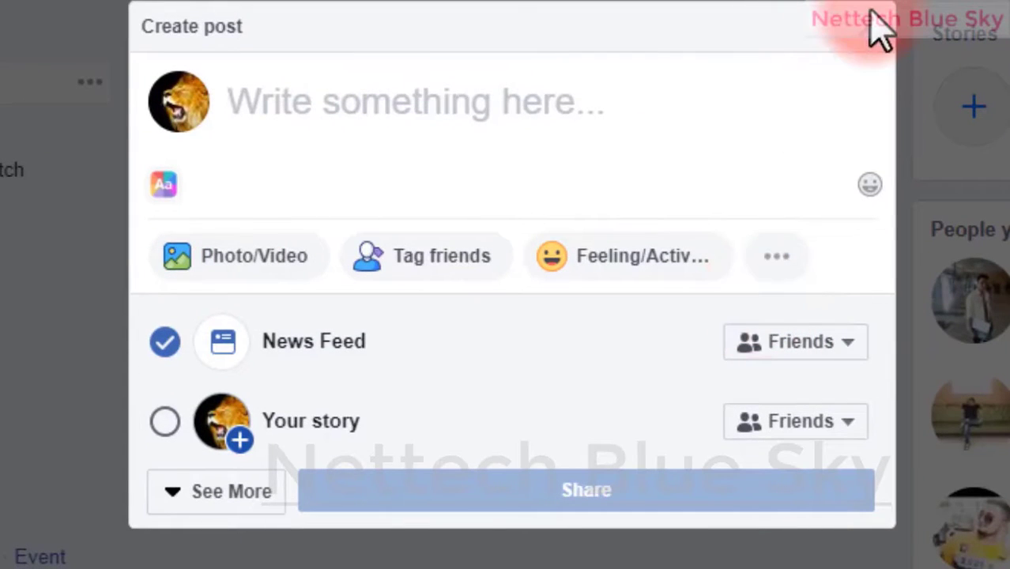
{"action": "left_click", "coordinate": [874, 38]}
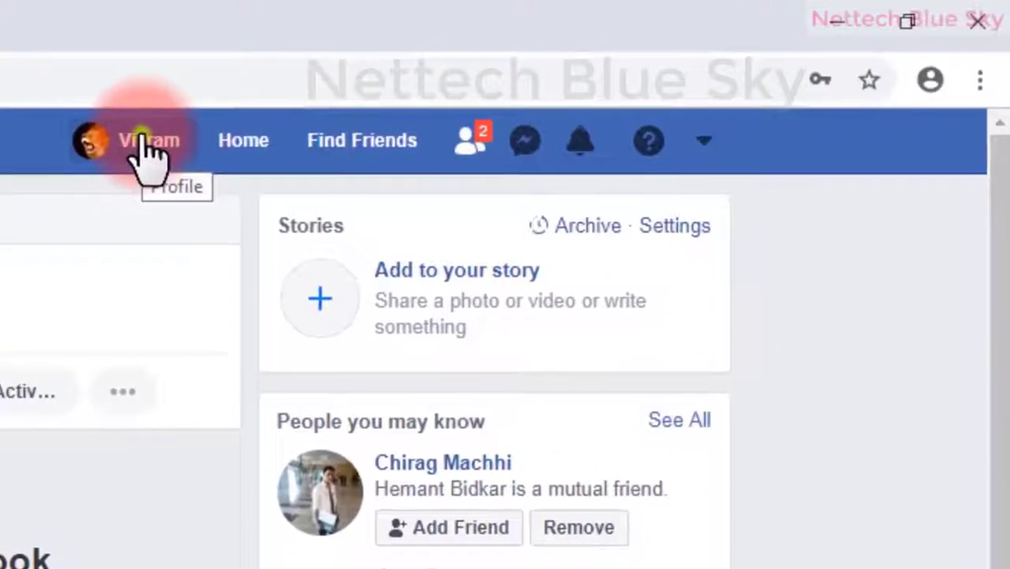
- Open the account's own profile page, look through its sections and posts, and accept the cover photo tip
{"action": "left_click", "coordinate": [142, 142]}
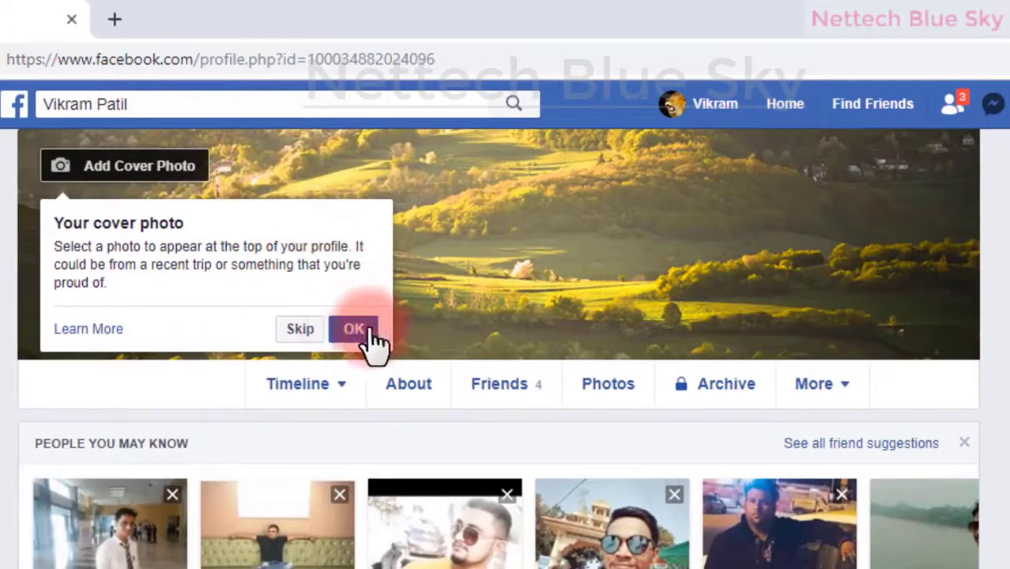
{"action": "scroll", "coordinate": [778, 264], "scroll_direction": "down", "scroll_amount": 10}
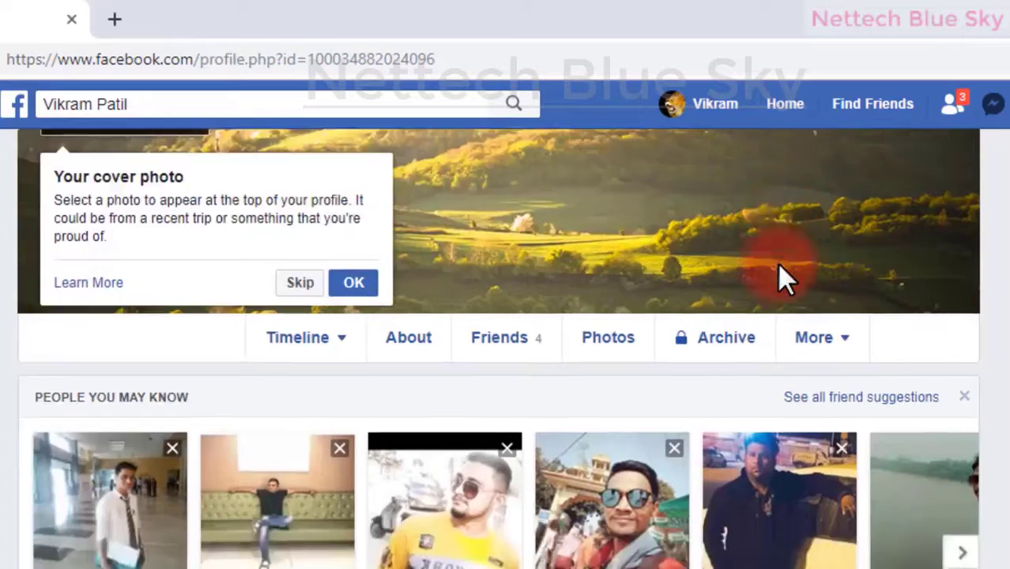
{"action": "scroll", "coordinate": [783, 282], "scroll_direction": "up", "scroll_amount": 5}
{"action": "scroll", "coordinate": [753, 297], "scroll_direction": "down", "scroll_amount": 3}
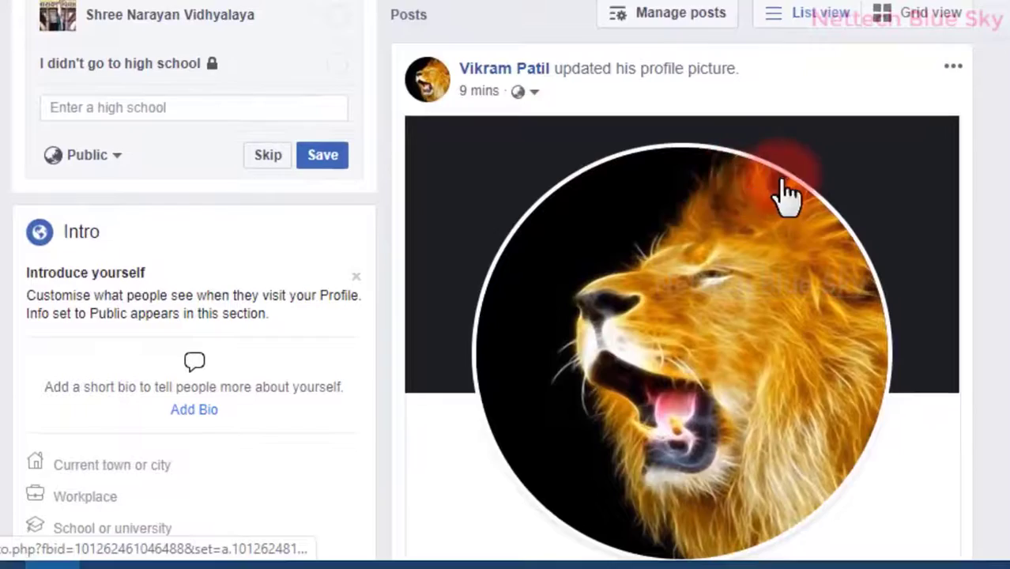
{"action": "scroll", "coordinate": [785, 198], "scroll_direction": "up", "scroll_amount": 5}
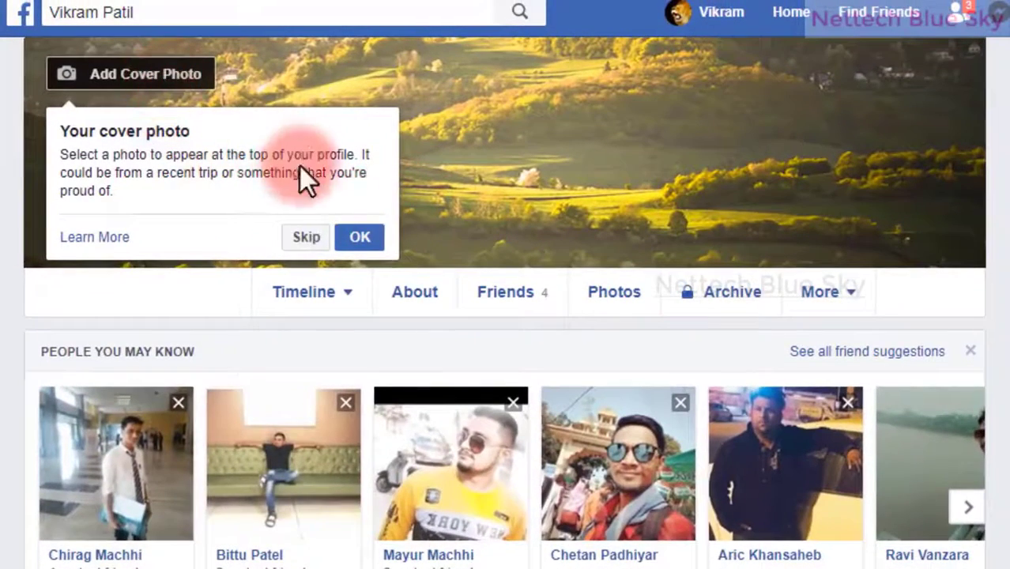
{"action": "left_click", "coordinate": [360, 238]}
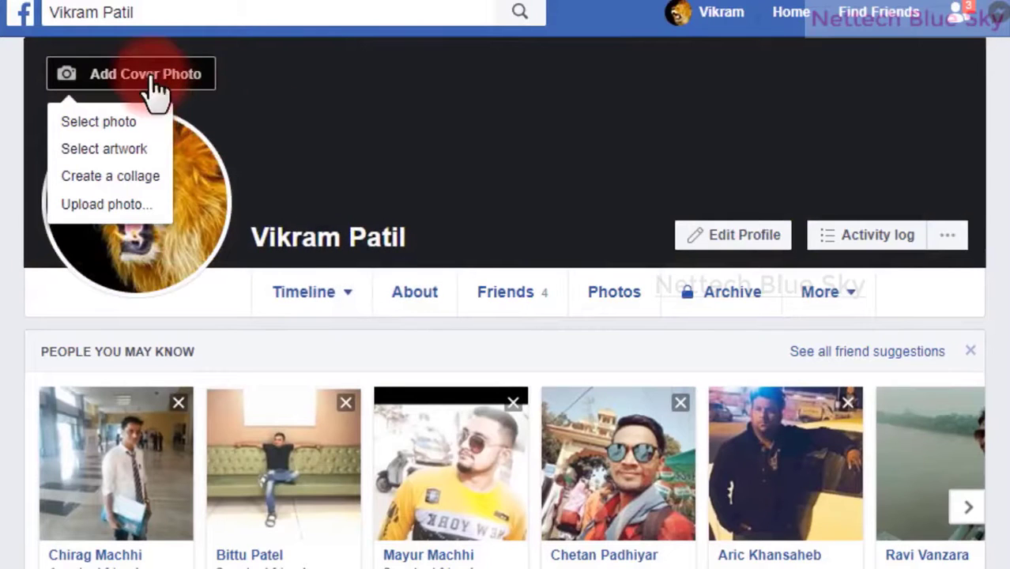
{"action": "left_click", "coordinate": [799, 253]}
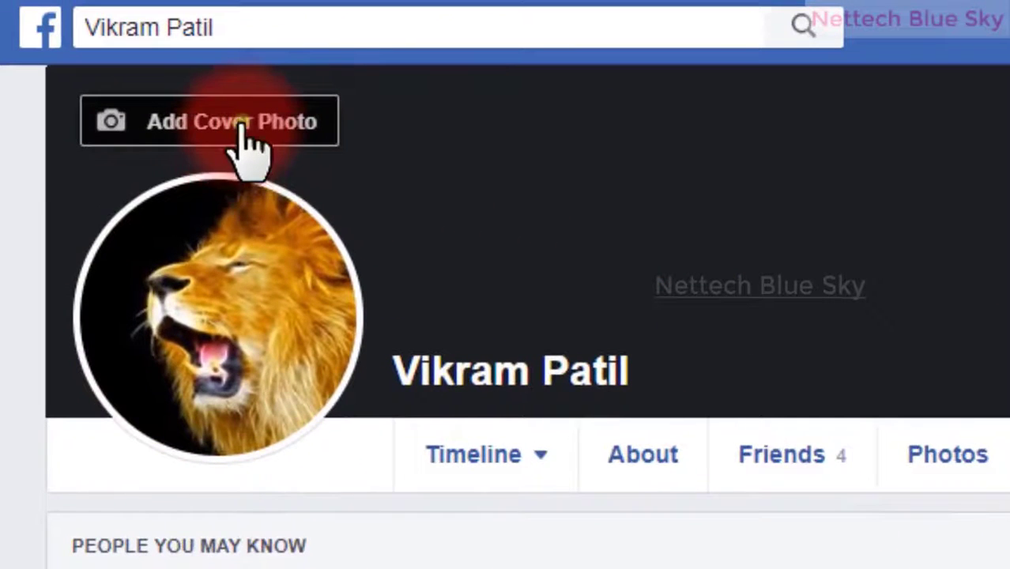
- Browse the cover artwork gallery, preview the animated pebbles artwork as the cover photo, and cancel the change
{"action": "left_click", "coordinate": [242, 123]}
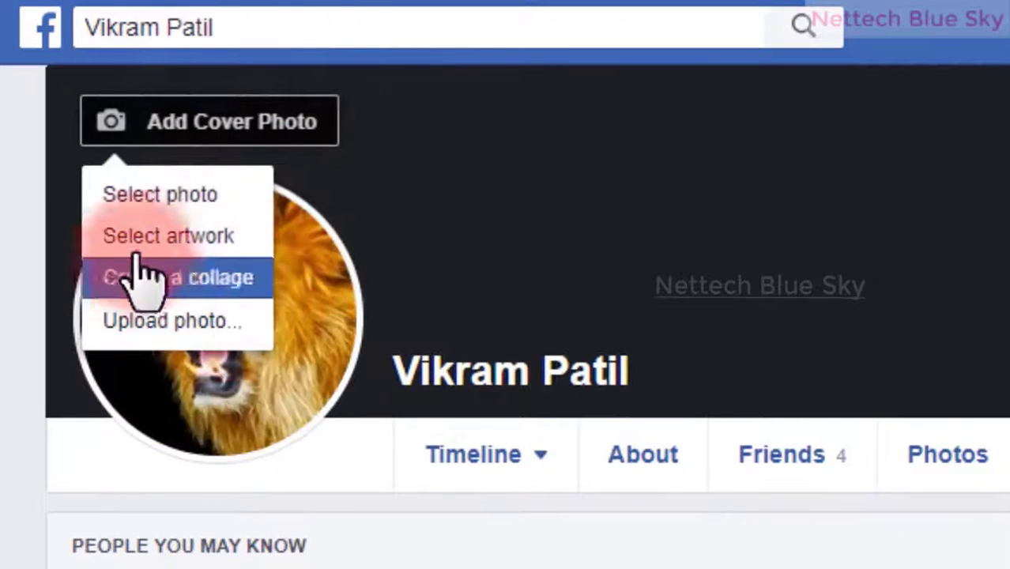
{"action": "left_click", "coordinate": [224, 237]}
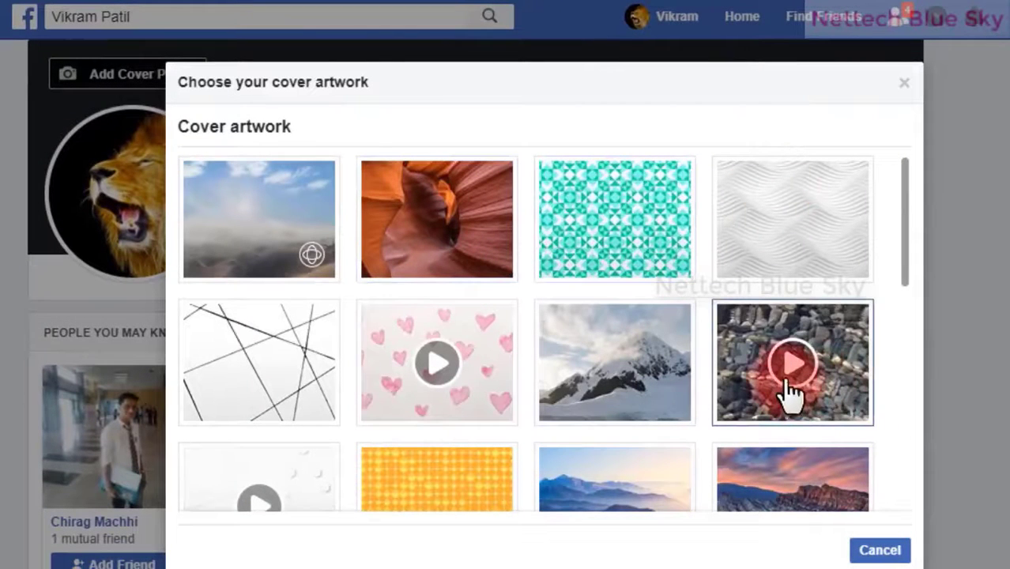
{"action": "scroll", "coordinate": [474, 304], "scroll_direction": "down", "scroll_amount": 7}
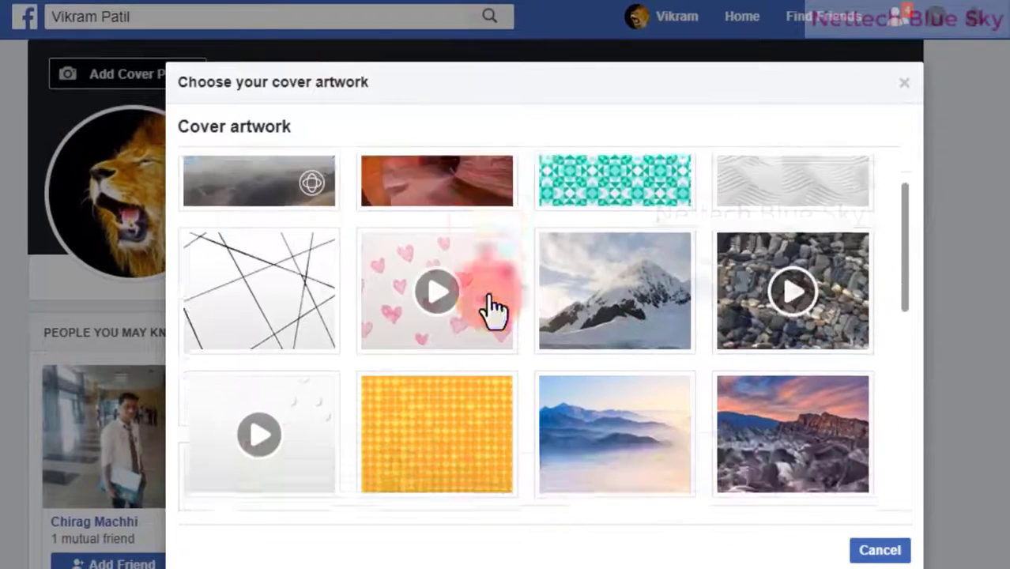
{"action": "scroll", "coordinate": [763, 294], "scroll_direction": "up", "scroll_amount": 2}
{"action": "scroll", "coordinate": [762, 294], "scroll_direction": "up", "scroll_amount": 3}
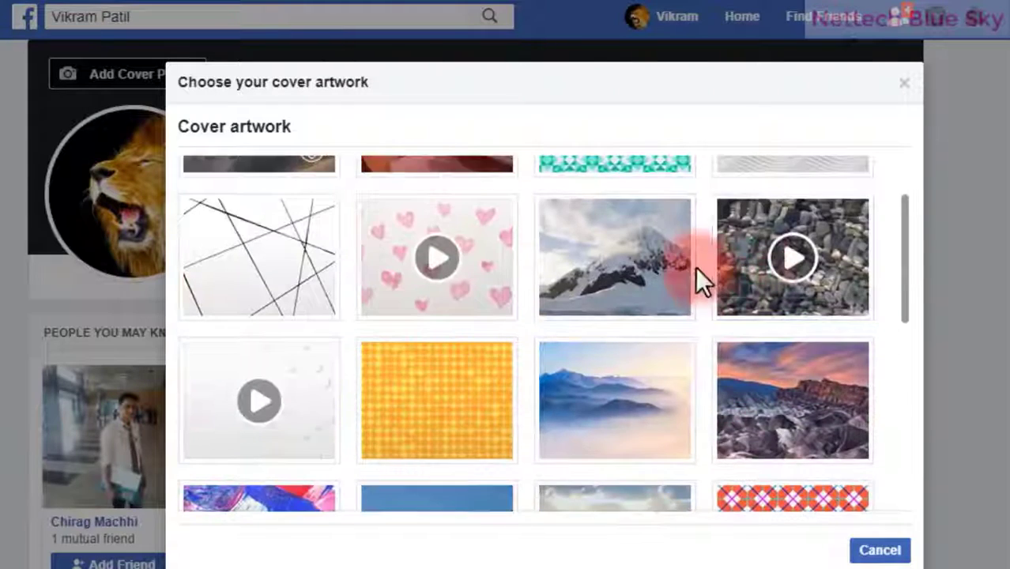
{"action": "scroll", "coordinate": [758, 273], "scroll_direction": "down", "scroll_amount": 10}
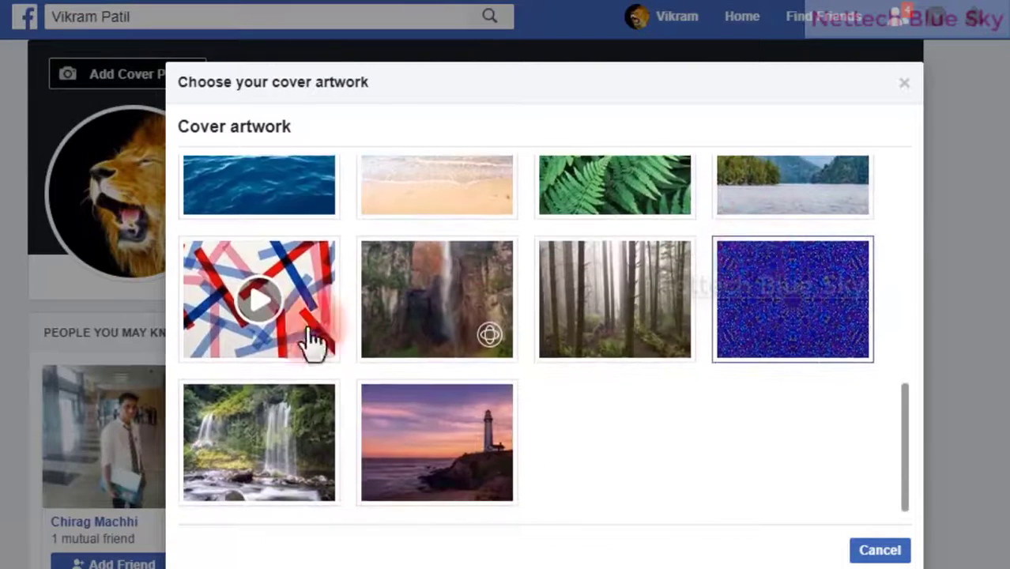
{"action": "scroll", "coordinate": [733, 272], "scroll_direction": "up", "scroll_amount": 8}
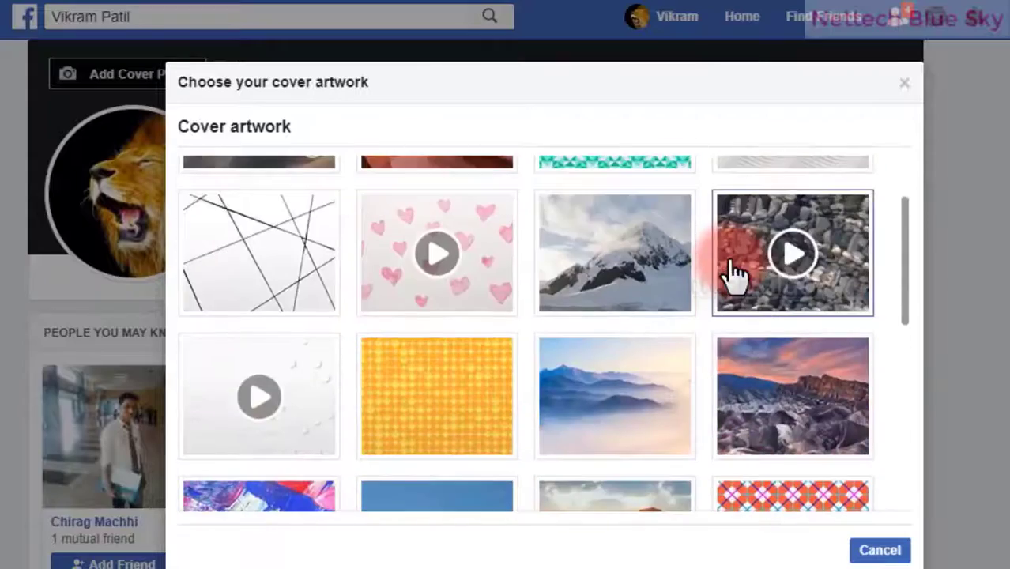
{"action": "left_click", "coordinate": [783, 253]}
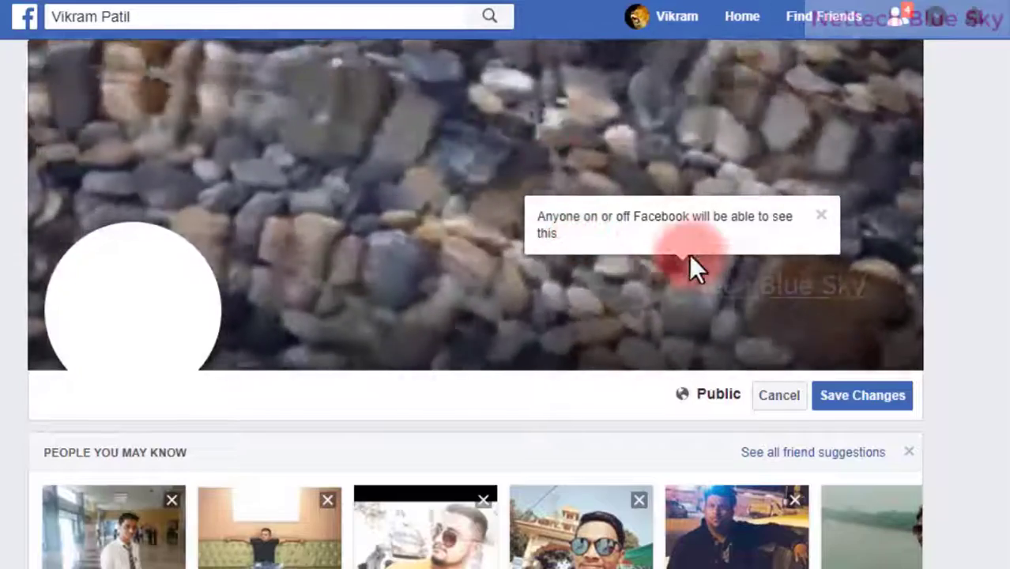
{"action": "left_click", "coordinate": [496, 142]}
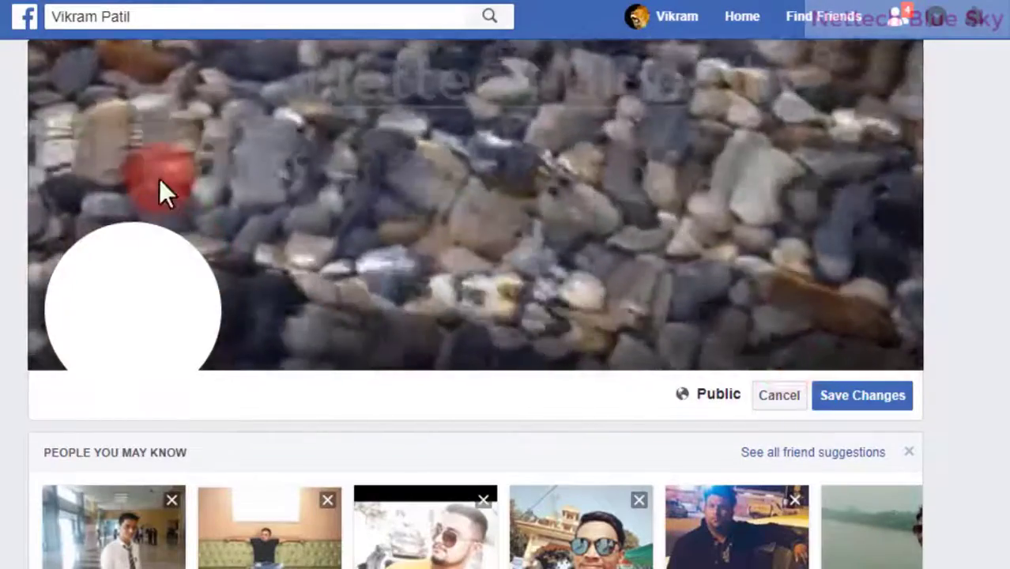
{"action": "left_click", "coordinate": [159, 178]}
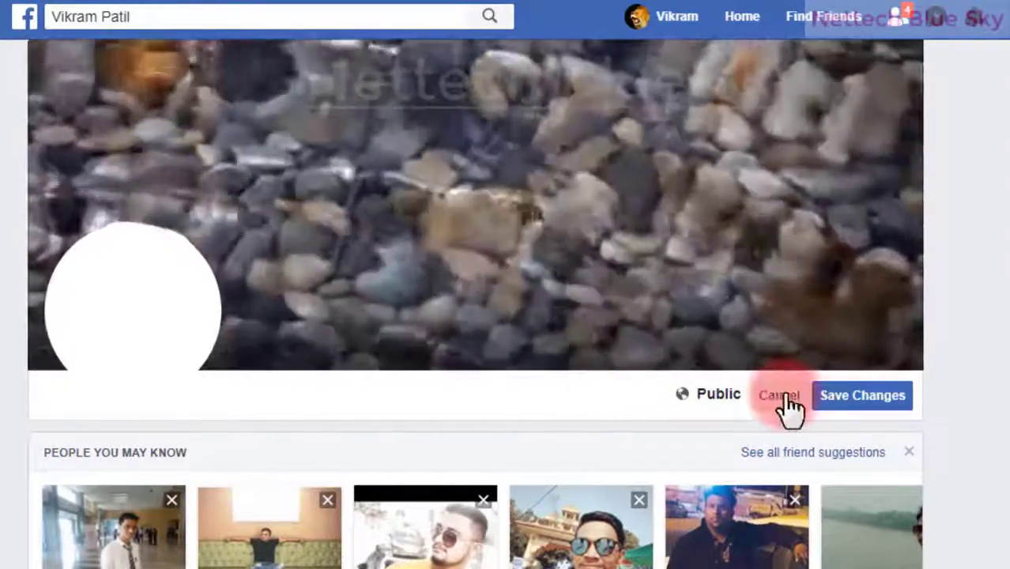
{"action": "left_click", "coordinate": [779, 399]}
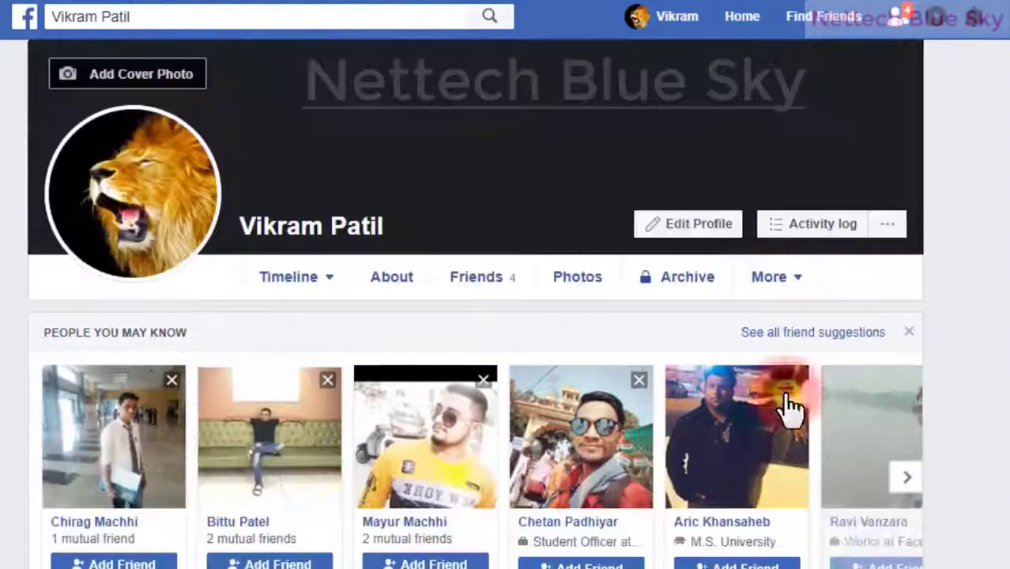
- Preview the animated red and blue stripes artwork from the cover artwork gallery as the cover photo and discard it
{"action": "left_click", "coordinate": [111, 75]}
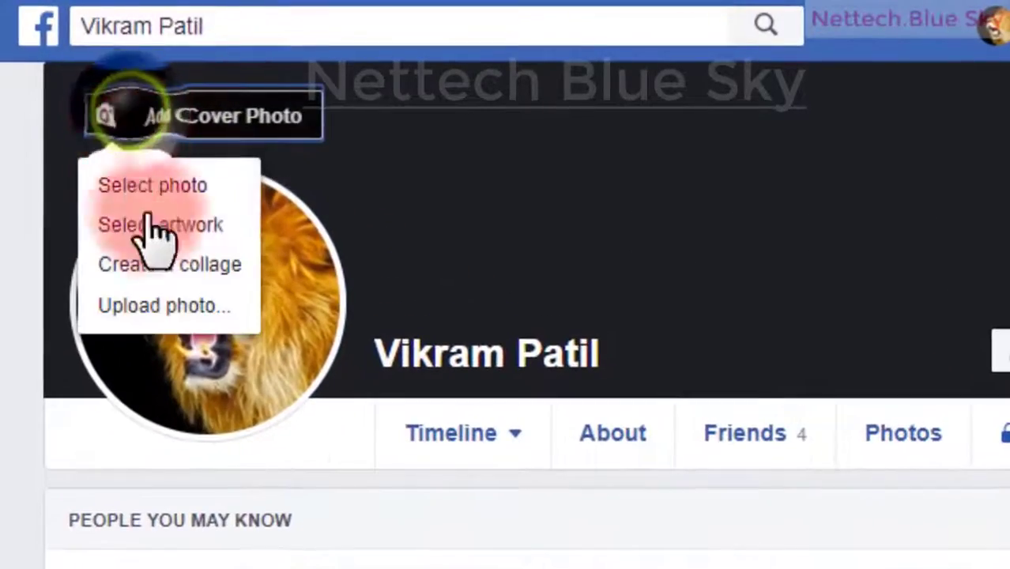
{"action": "left_click", "coordinate": [132, 185]}
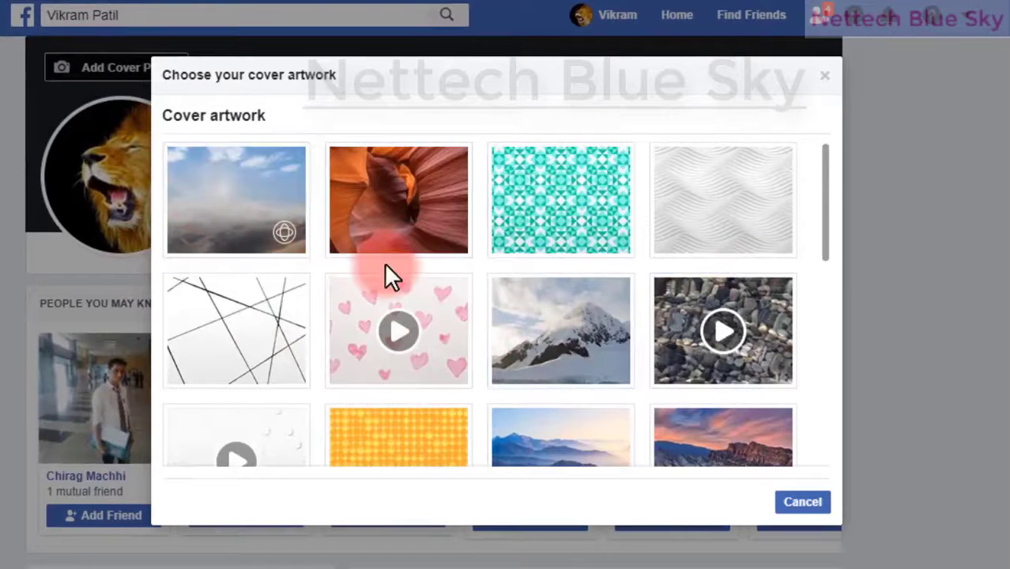
{"action": "scroll", "coordinate": [388, 268], "scroll_direction": "down", "scroll_amount": 3}
{"action": "scroll", "coordinate": [470, 283], "scroll_direction": "down", "scroll_amount": 2}
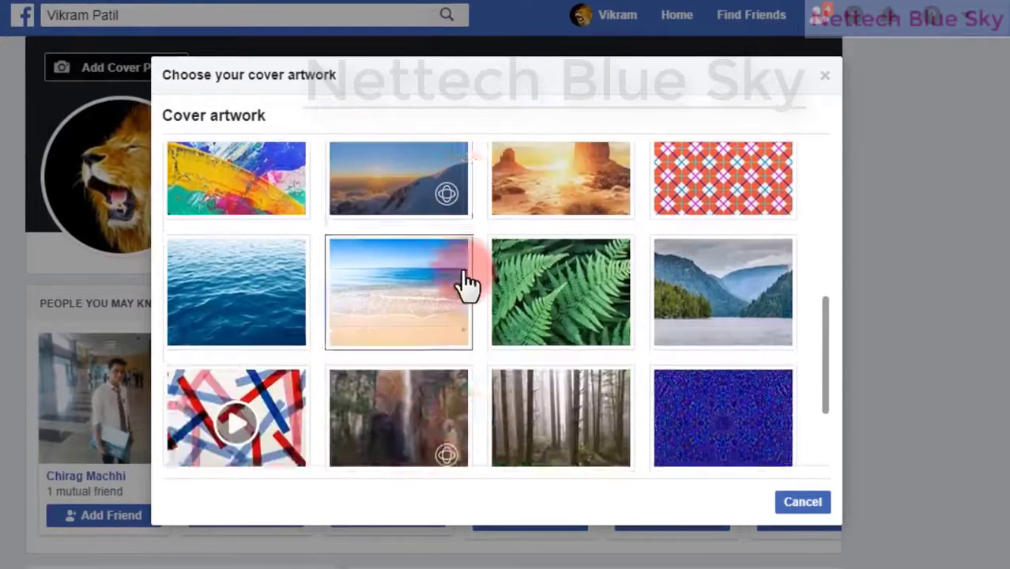
{"action": "scroll", "coordinate": [468, 283], "scroll_direction": "down", "scroll_amount": 2}
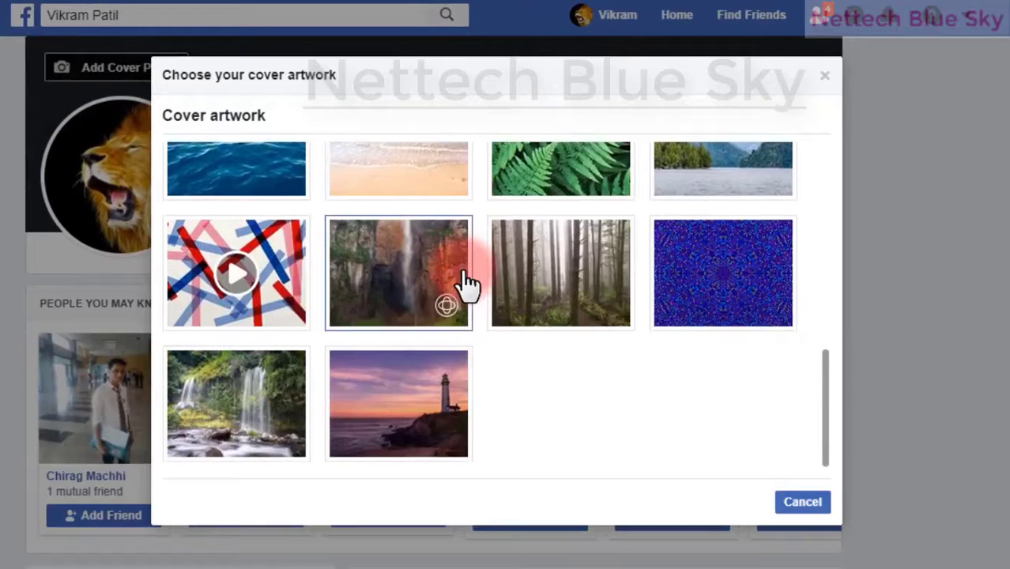
{"action": "left_click", "coordinate": [252, 277]}
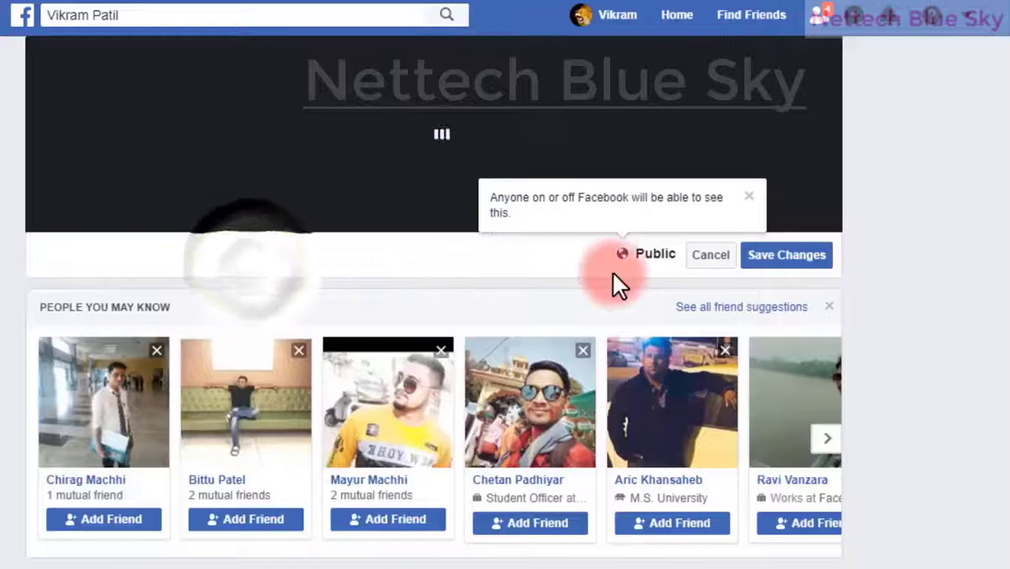
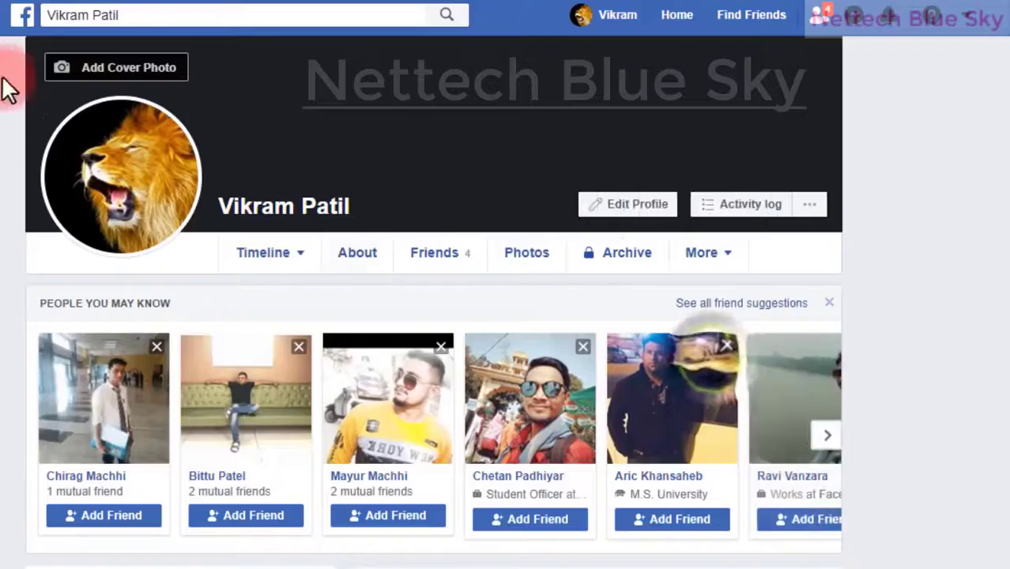
- View the account's recent photos and photo albums as sources for the cover photo
{"action": "left_click", "coordinate": [90, 75]}
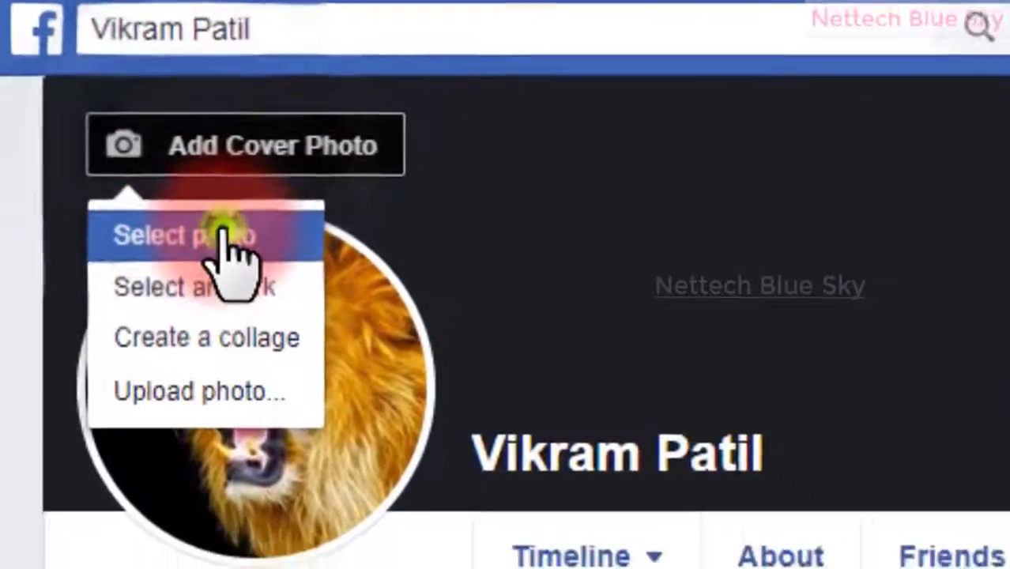
{"action": "left_click", "coordinate": [225, 235]}
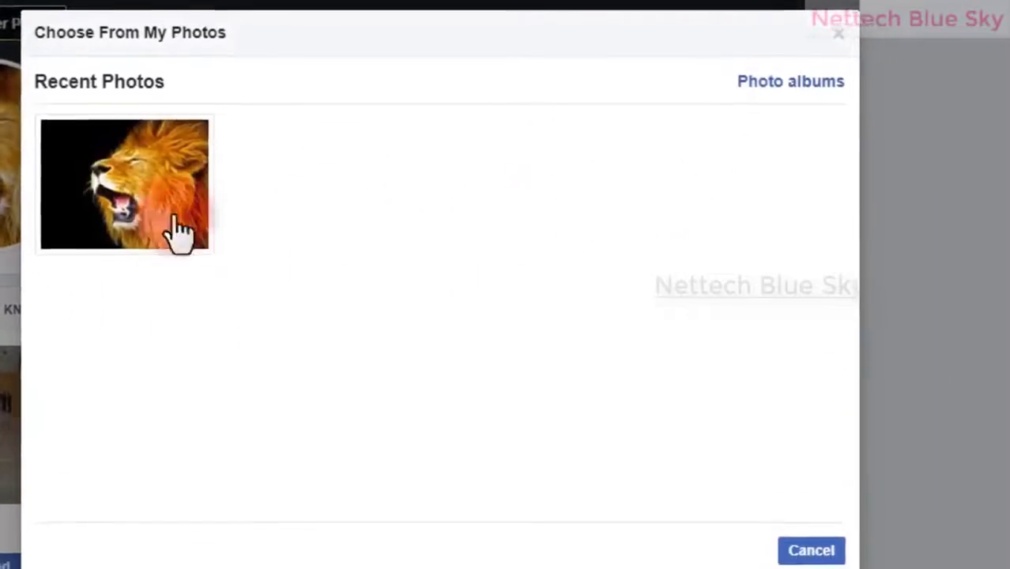
{"action": "left_click", "coordinate": [784, 83]}
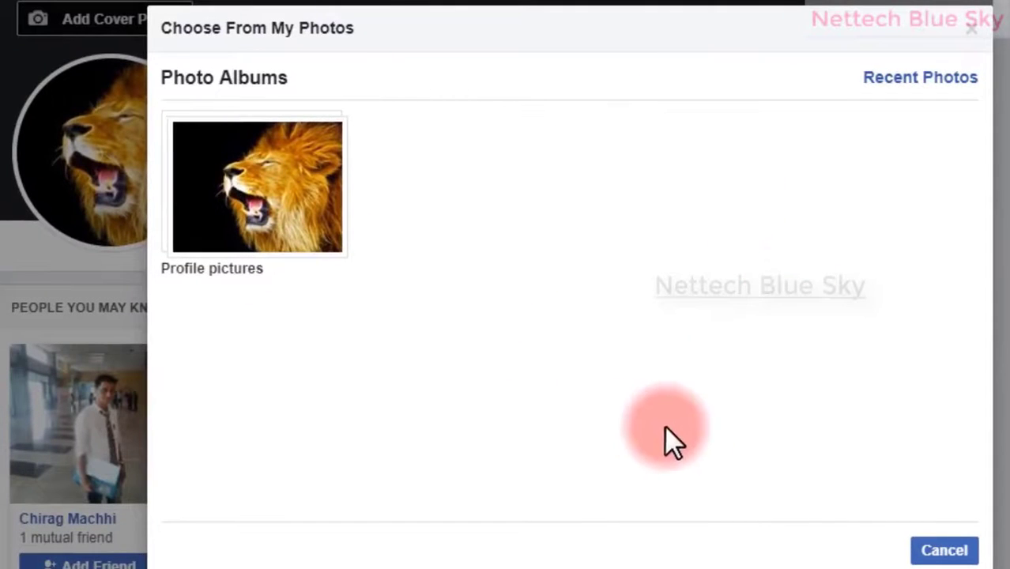
{"action": "left_click_drag", "start_coordinate": [265, 269], "coordinate": [169, 288]}
{"action": "left_click", "coordinate": [190, 284]}
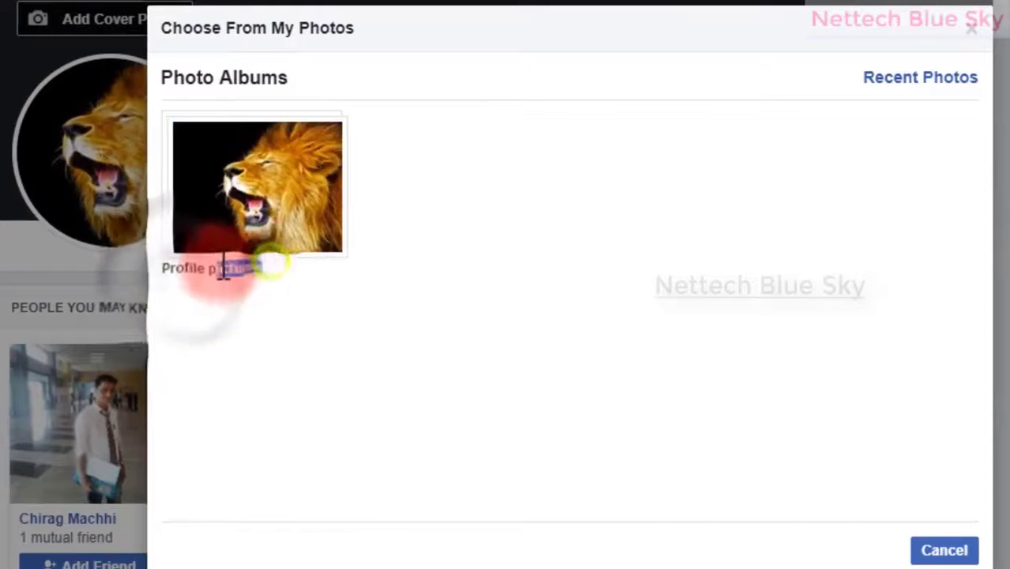
{"action": "left_click", "coordinate": [457, 404]}
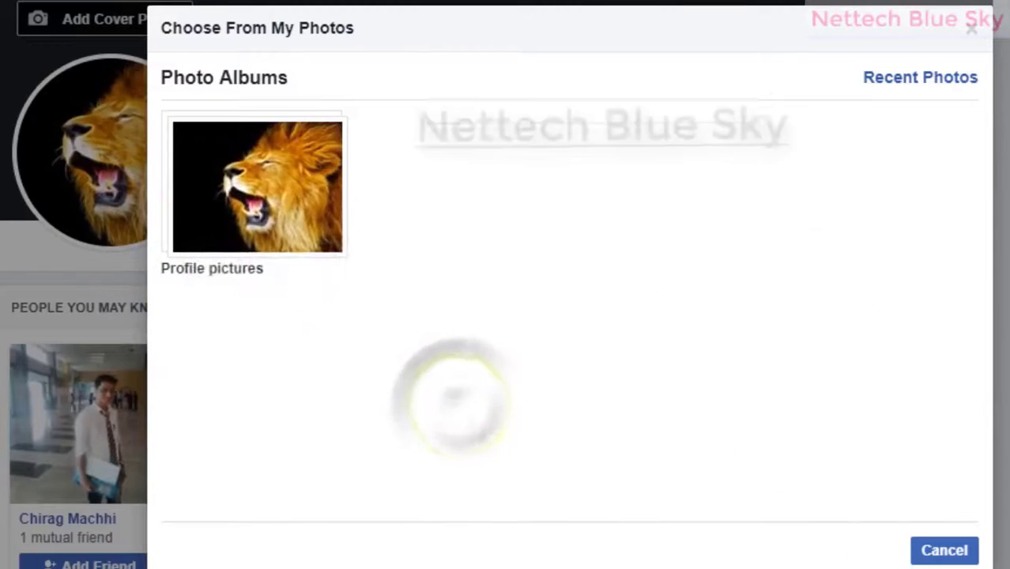
- Cancel choosing from own photos, then open the cover photo collage creator, look it over, and close it
{"action": "left_click", "coordinate": [944, 550]}
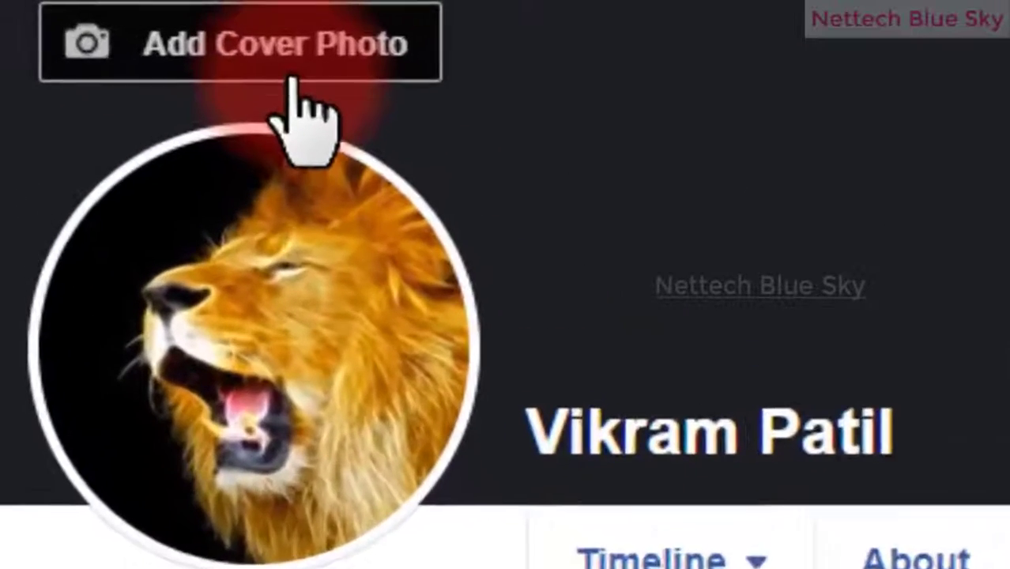
{"action": "left_click", "coordinate": [150, 28]}
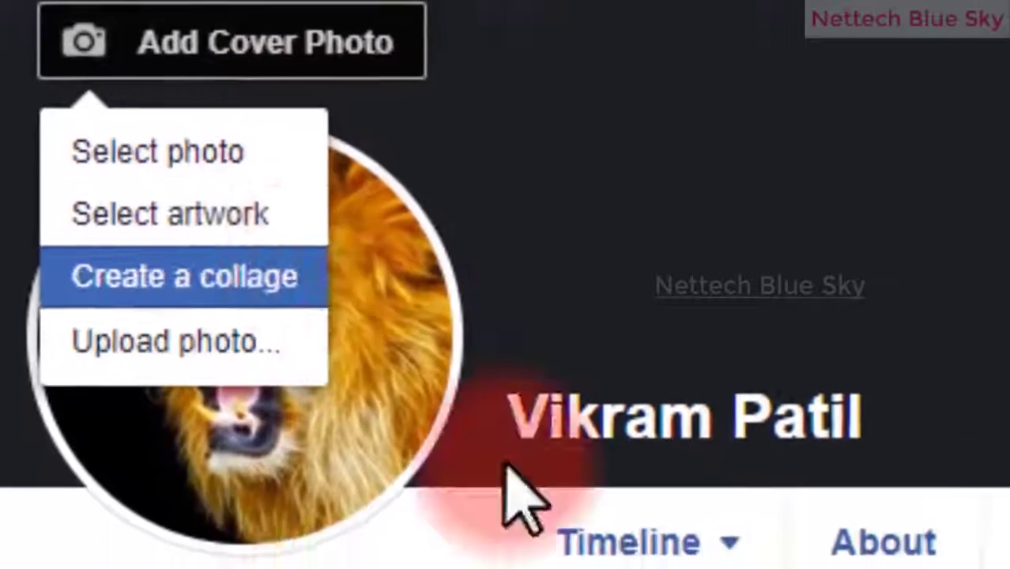
{"action": "left_click", "coordinate": [565, 516]}
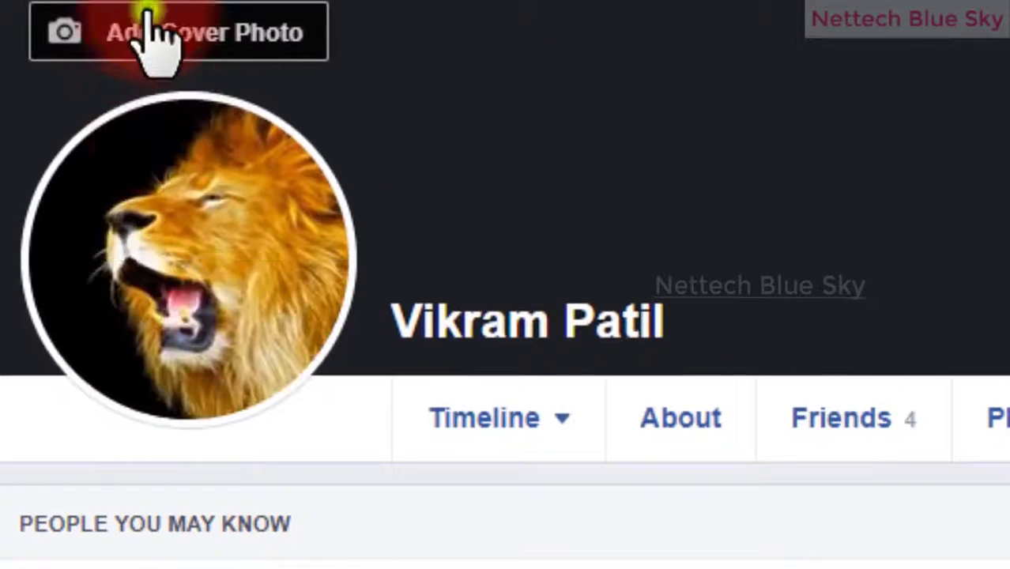
{"action": "left_click", "coordinate": [158, 42]}
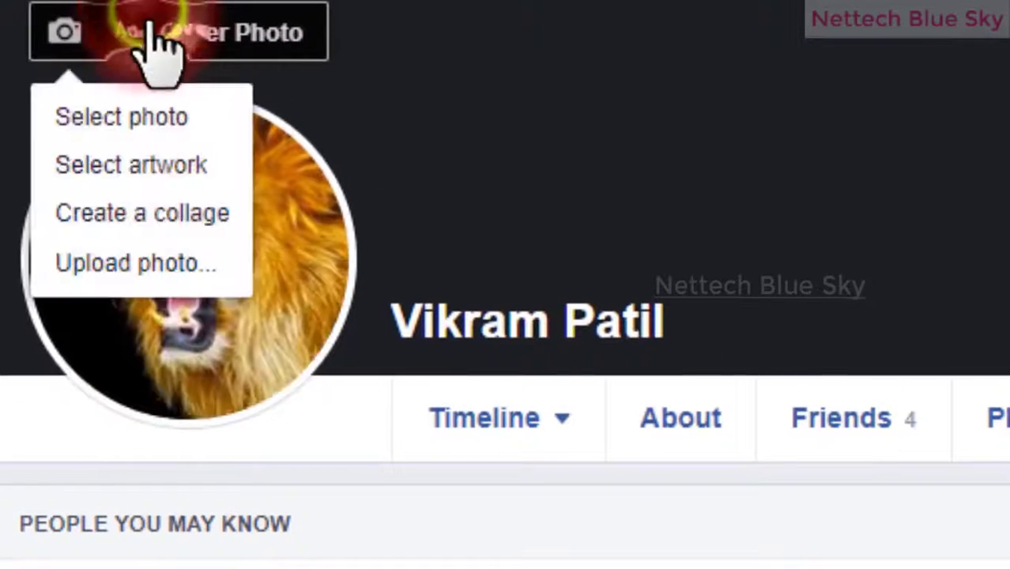
{"action": "left_click", "coordinate": [220, 221]}
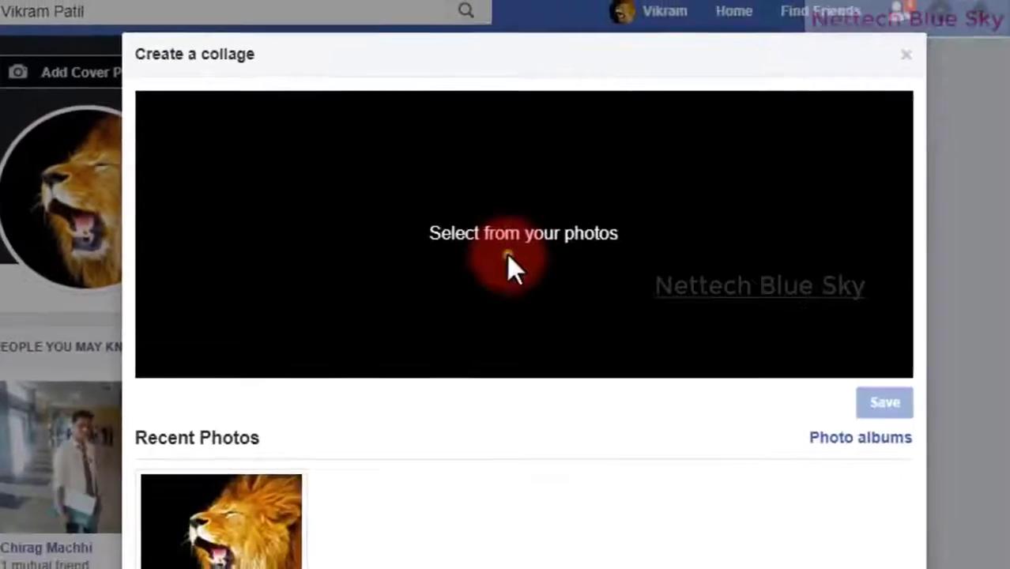
{"action": "left_click", "coordinate": [751, 310]}
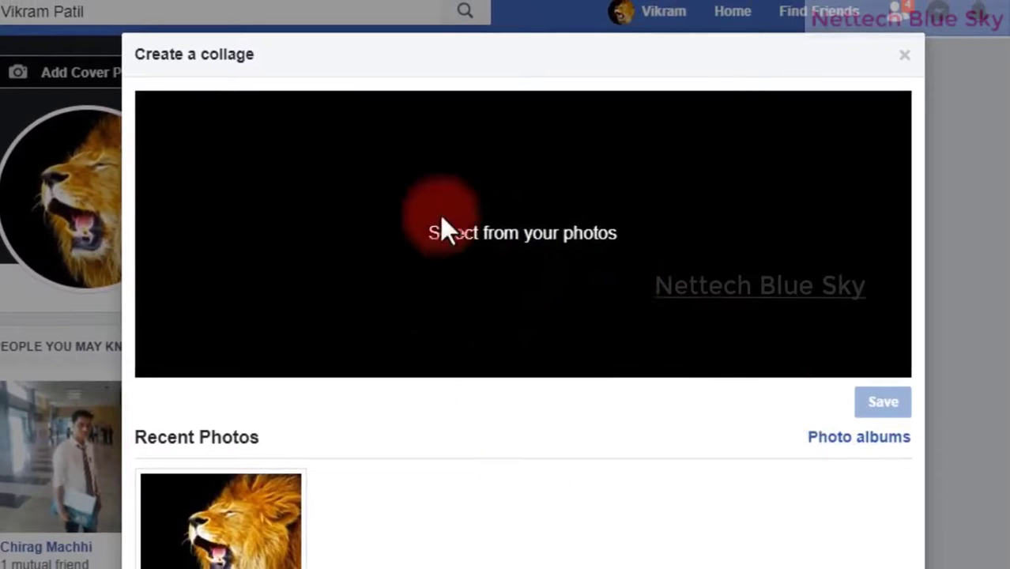
{"action": "left_click", "coordinate": [902, 57]}
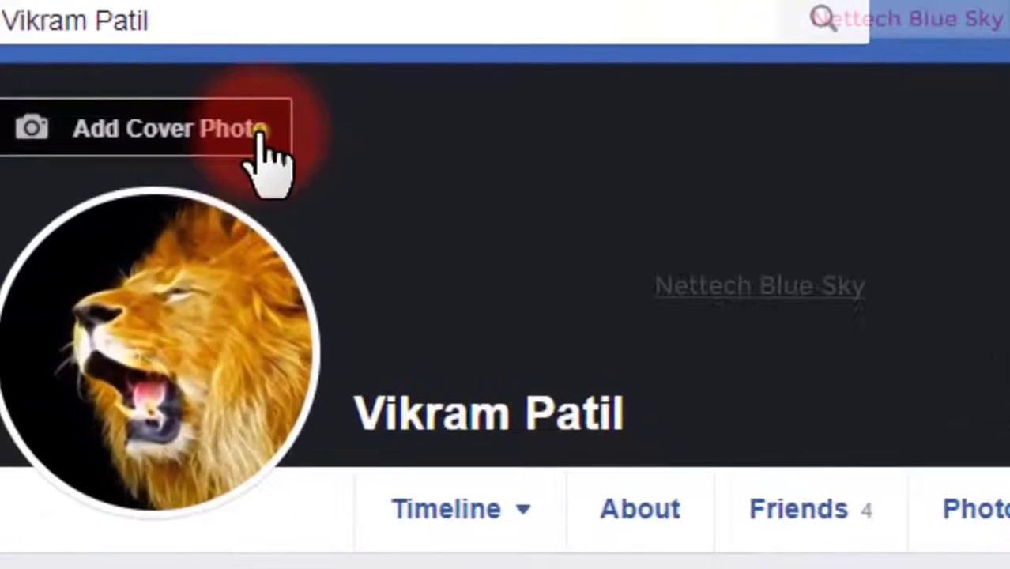
- Start uploading a cover photo from the computer and browse to the Anima Wallpaper folder inside IMAGES on drive G:
{"action": "left_click", "coordinate": [260, 133]}
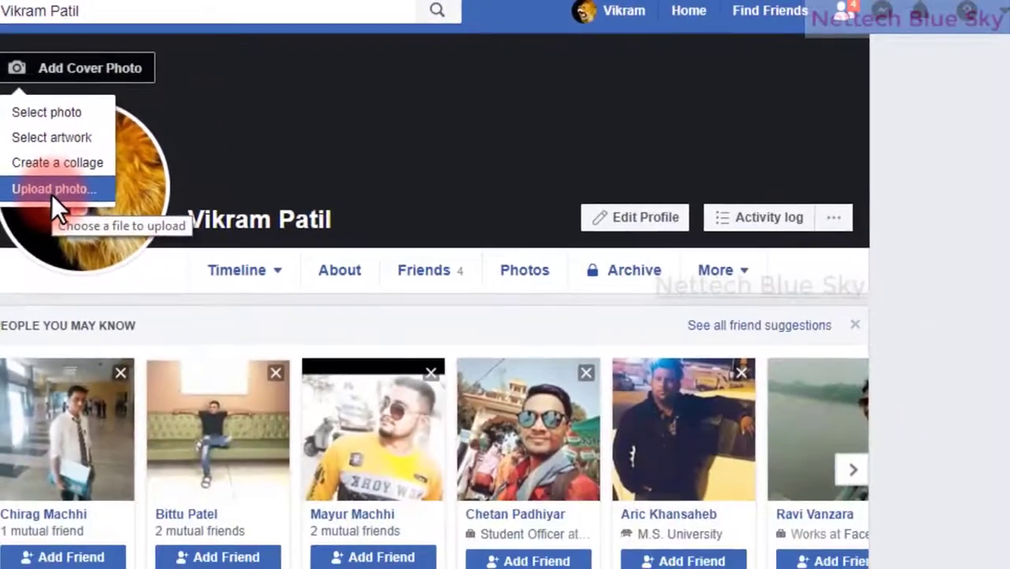
{"action": "left_click", "coordinate": [51, 193]}
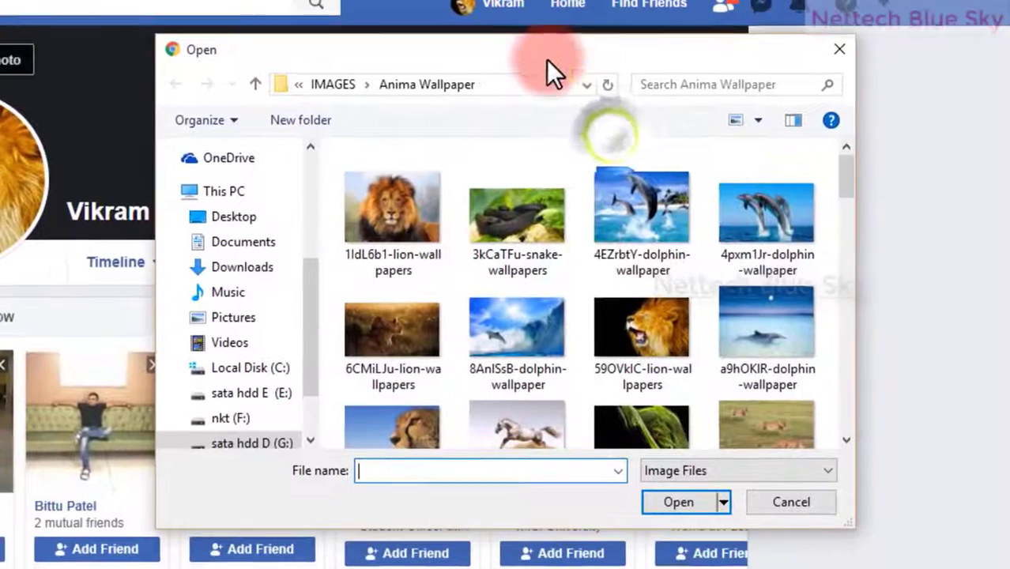
{"action": "scroll", "coordinate": [610, 336], "scroll_direction": "down", "scroll_amount": 5}
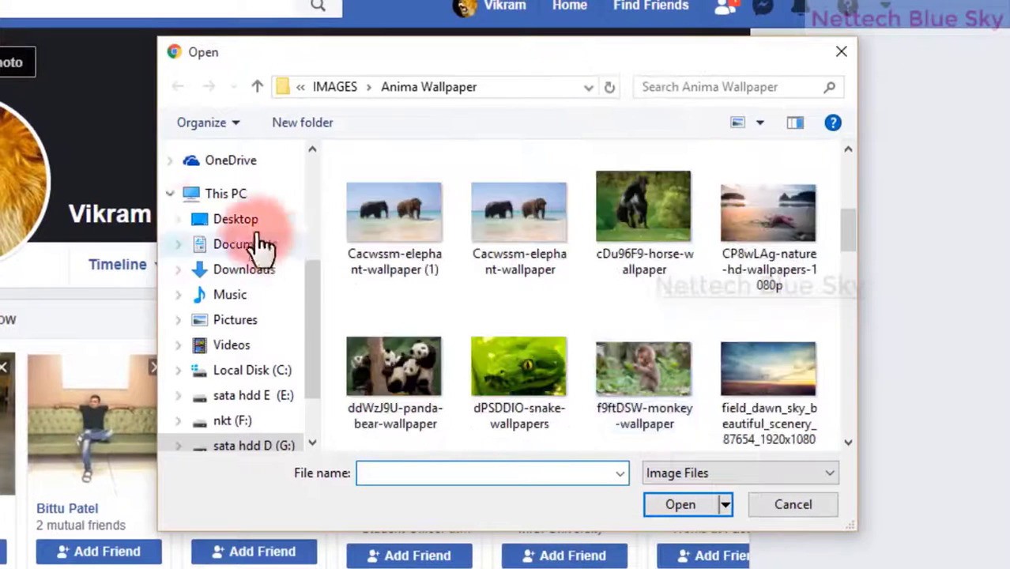
{"action": "left_click", "coordinate": [227, 204]}
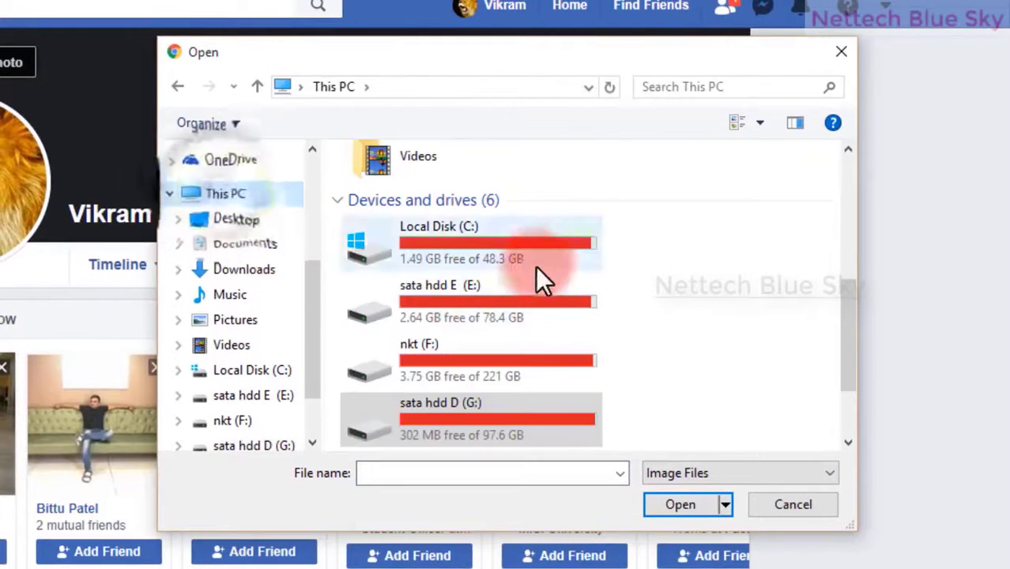
{"action": "scroll", "coordinate": [538, 316], "scroll_direction": "down", "scroll_amount": 2}
{"action": "scroll", "coordinate": [544, 285], "scroll_direction": "up", "scroll_amount": 4}
{"action": "scroll", "coordinate": [542, 286], "scroll_direction": "down", "scroll_amount": 4}
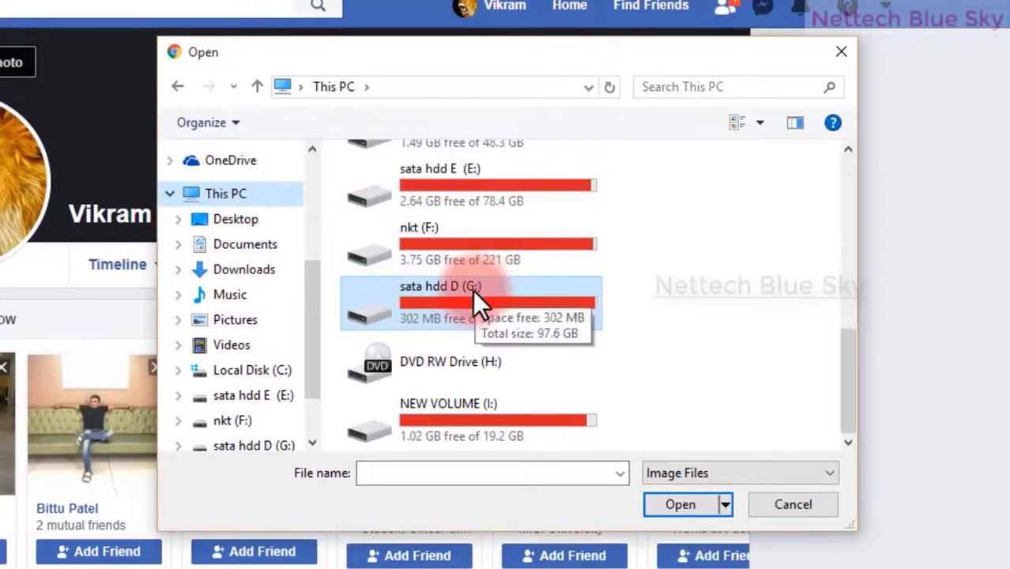
{"action": "double_click", "coordinate": [445, 297]}
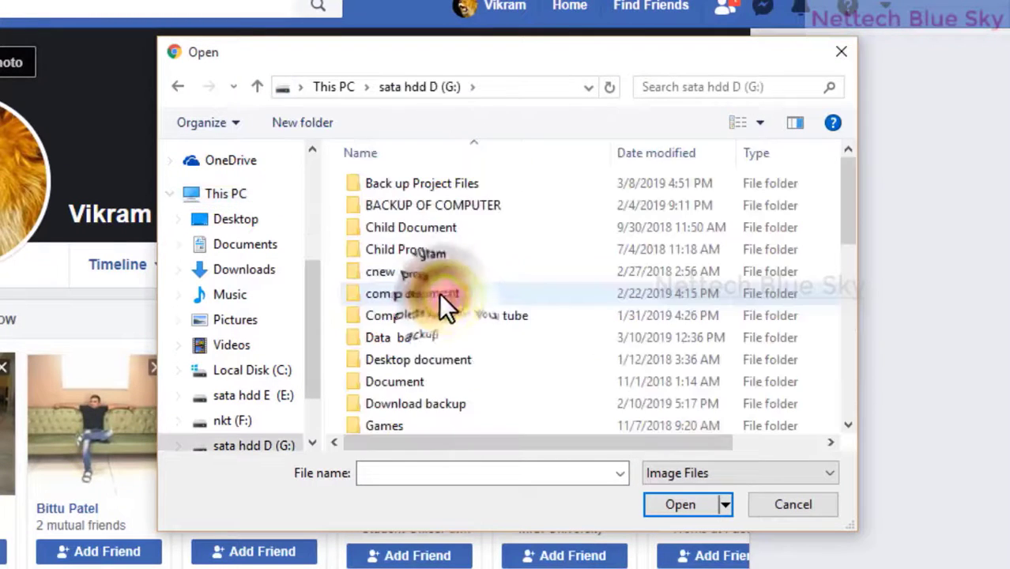
{"action": "scroll", "coordinate": [419, 301], "scroll_direction": "down", "scroll_amount": 1}
{"action": "scroll", "coordinate": [419, 313], "scroll_direction": "down", "scroll_amount": 3}
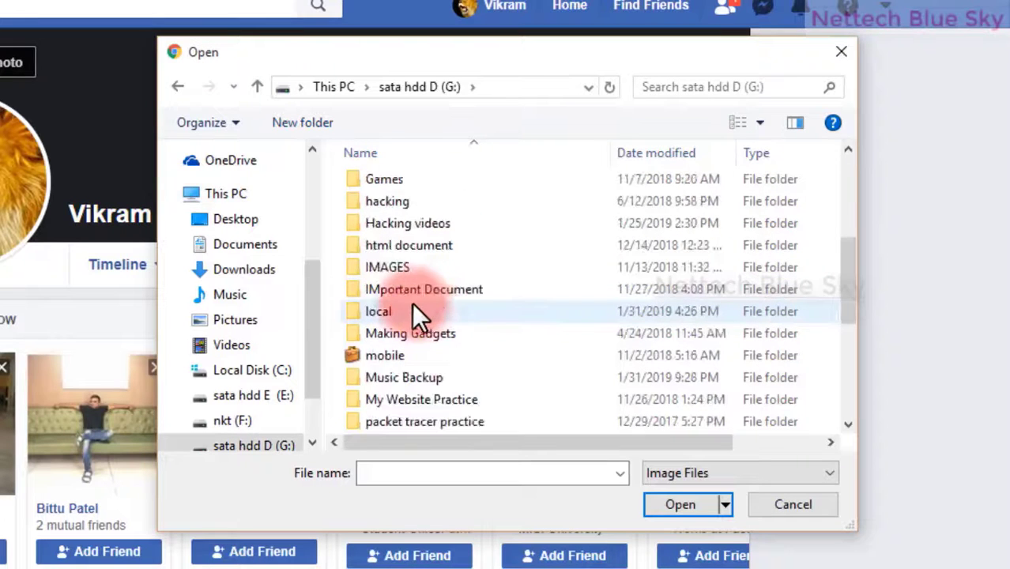
{"action": "double_click", "coordinate": [419, 273]}
{"action": "double_click", "coordinate": [398, 188]}
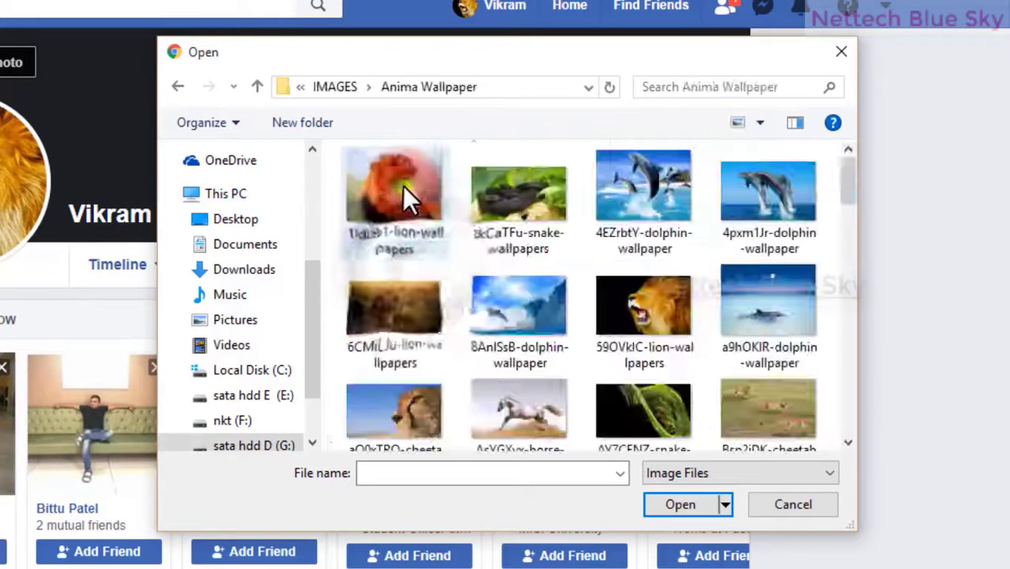
- Upload YBaX6T1-birds-wallpaper from the Anima Wallpaper folder as the cover photo and adjust its position in the cover area
{"action": "scroll", "coordinate": [501, 292], "scroll_direction": "down", "scroll_amount": 3}
{"action": "scroll", "coordinate": [501, 292], "scroll_direction": "down", "scroll_amount": 3}
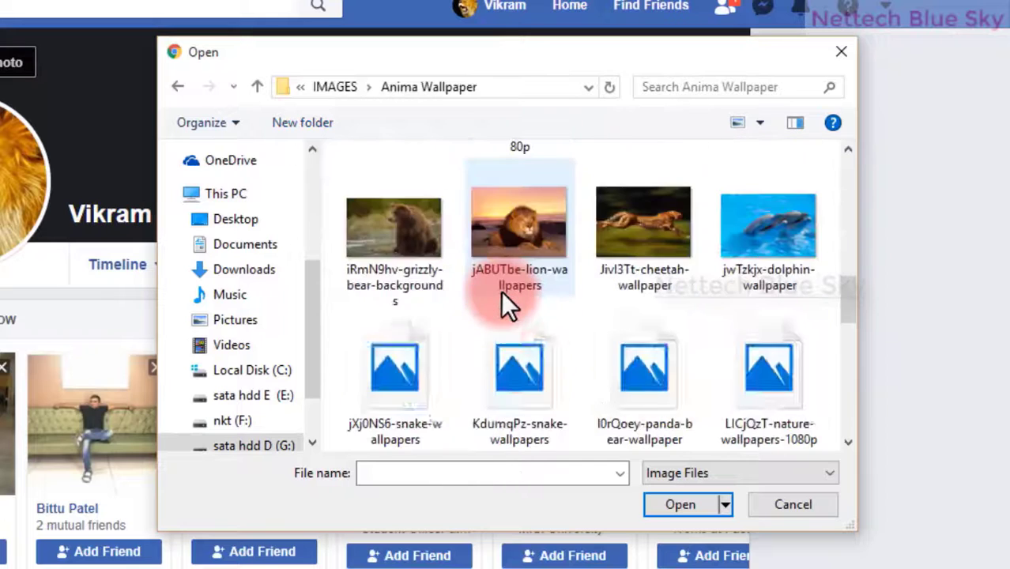
{"action": "scroll", "coordinate": [503, 300], "scroll_direction": "down", "scroll_amount": 3}
{"action": "scroll", "coordinate": [503, 300], "scroll_direction": "down", "scroll_amount": 3}
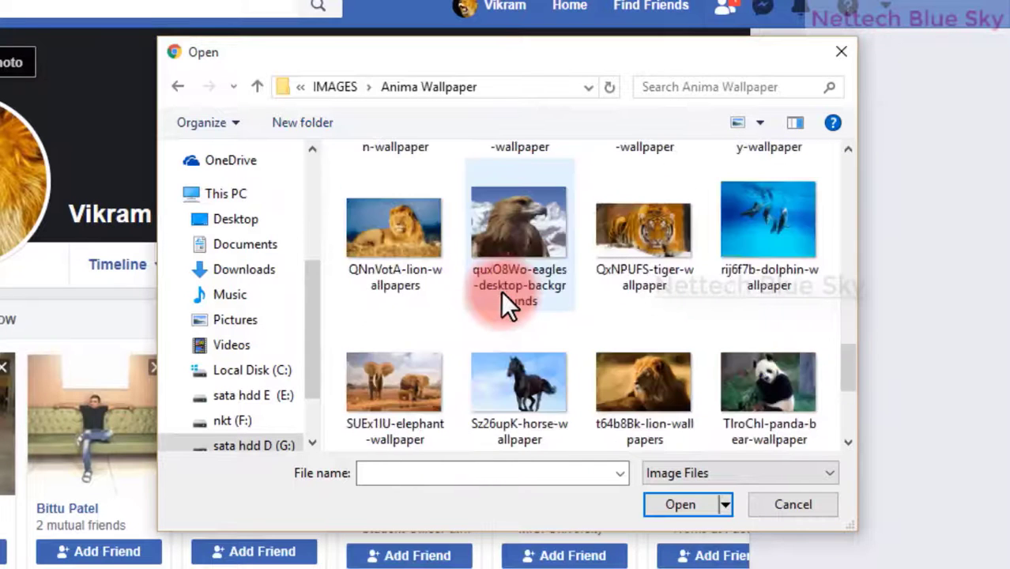
{"action": "scroll", "coordinate": [503, 294], "scroll_direction": "down", "scroll_amount": 3}
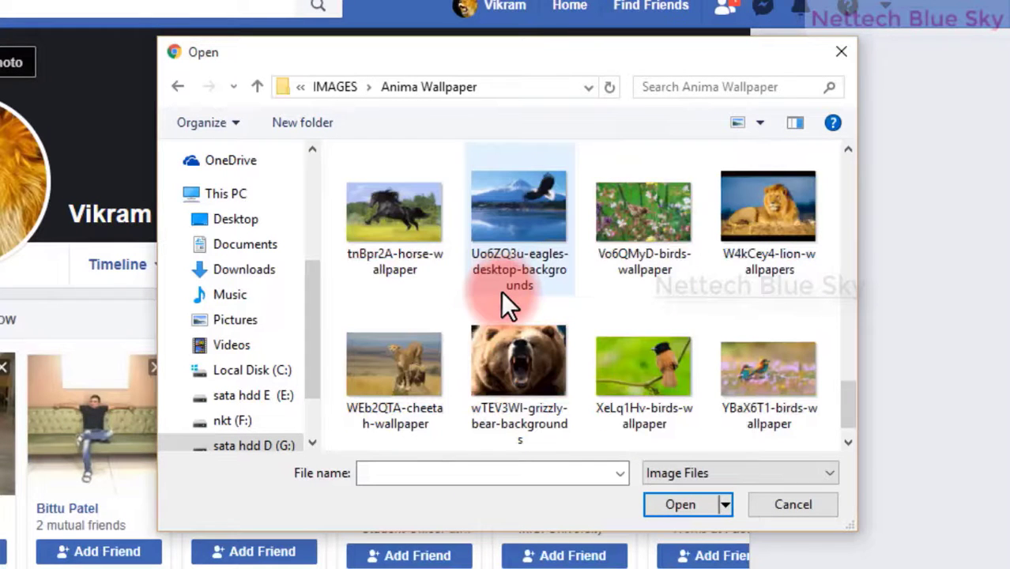
{"action": "left_click", "coordinate": [743, 380]}
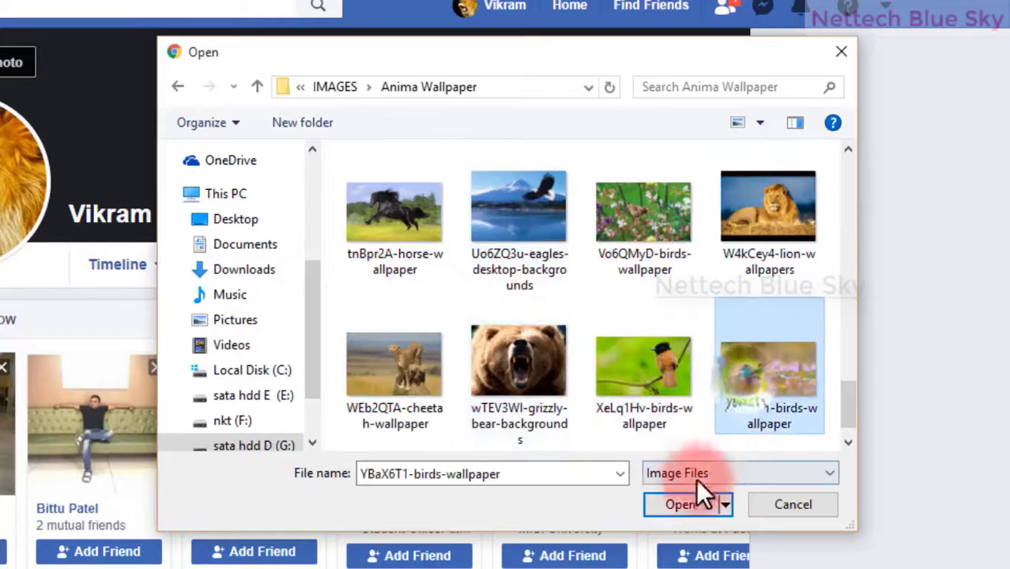
{"action": "left_click", "coordinate": [706, 504]}
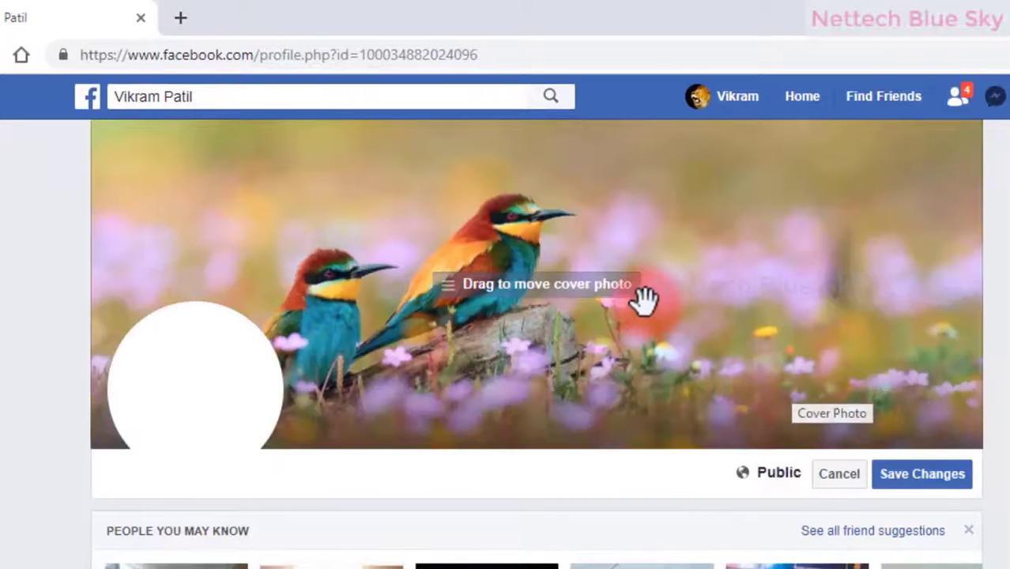
{"action": "left_click_drag", "start_coordinate": [644, 299], "coordinate": [707, 248]}
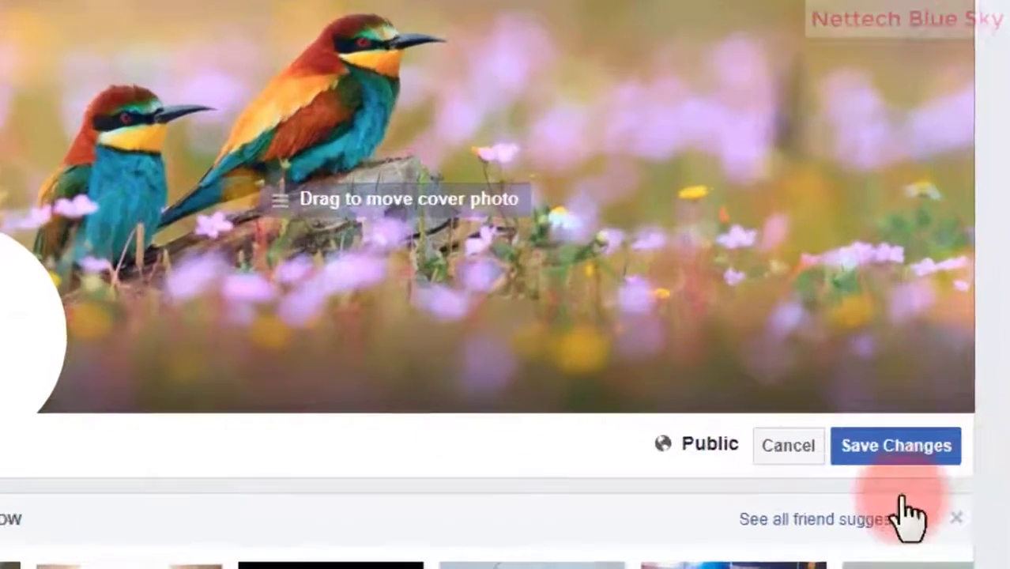
- Check the audience setting shown for the new cover photo
{"action": "left_click", "coordinate": [793, 474]}
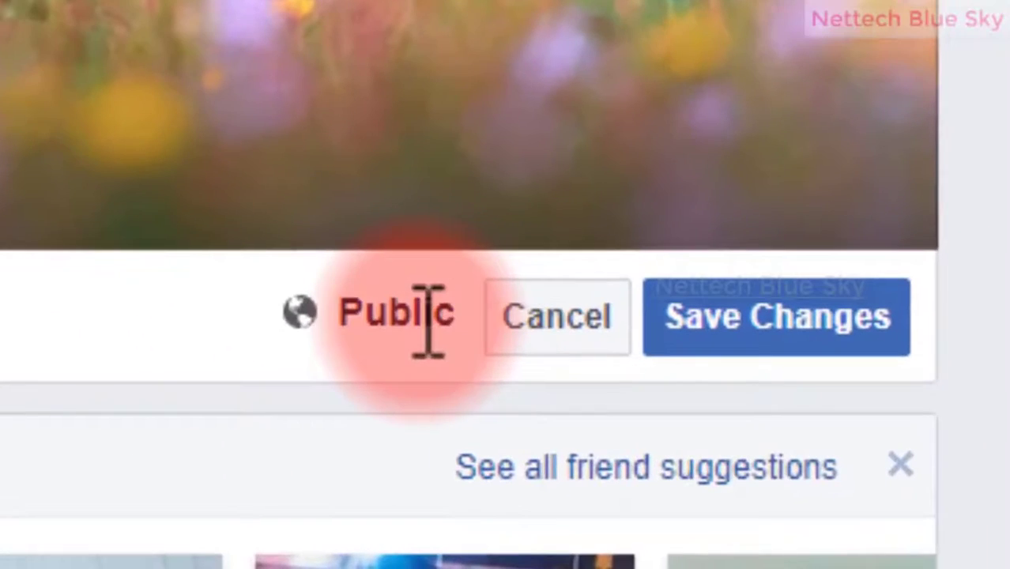
{"action": "left_click", "coordinate": [312, 320]}
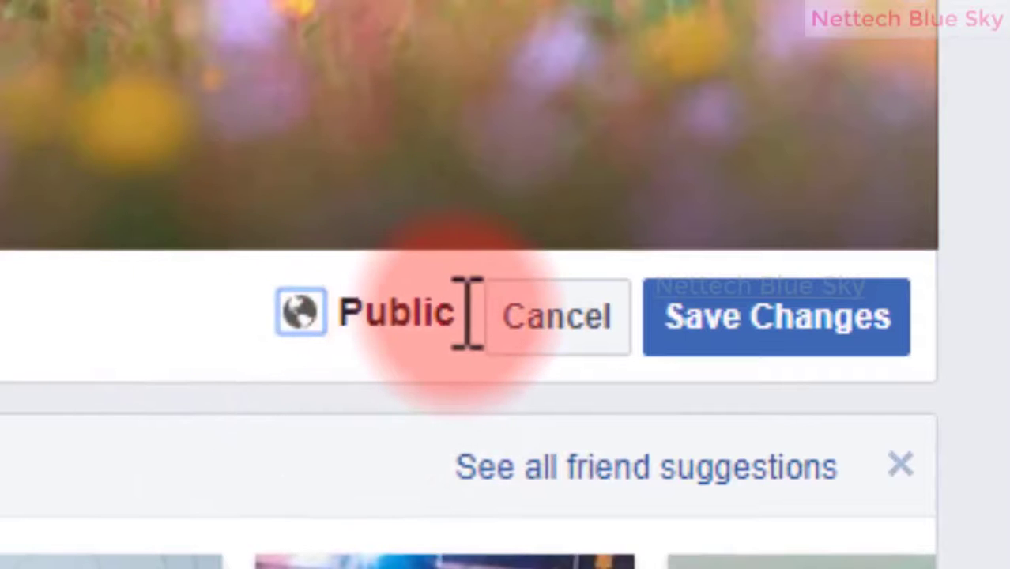
{"action": "left_click_drag", "start_coordinate": [436, 312], "coordinate": [305, 349]}
{"action": "left_click", "coordinate": [465, 312]}
{"action": "left_click_drag", "start_coordinate": [398, 316], "coordinate": [293, 315]}
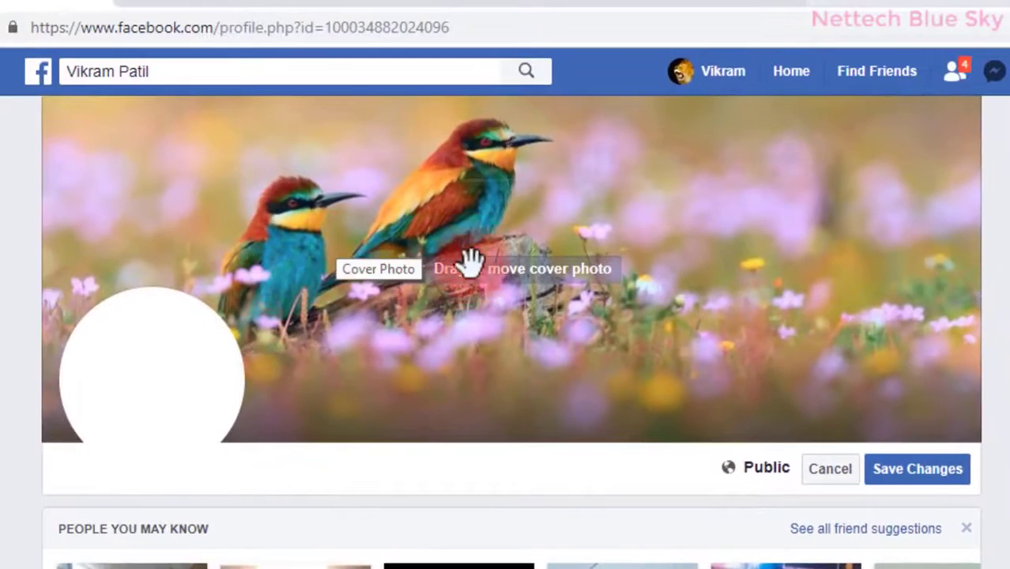
- Move the birds photo slightly upward in the cover area and save it as the cover photo
{"action": "left_click_drag", "start_coordinate": [699, 304], "coordinate": [784, 259]}
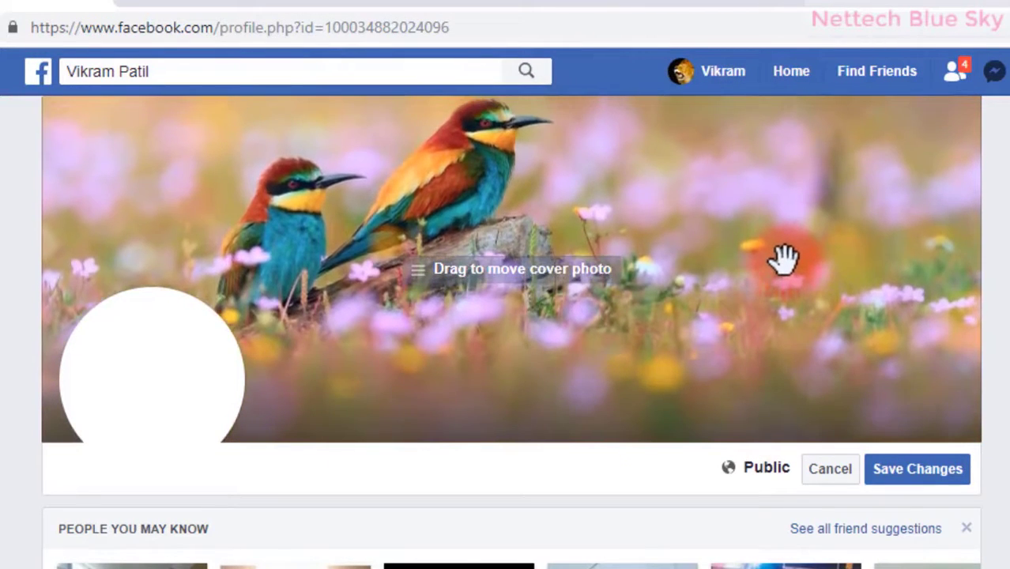
{"action": "left_click", "coordinate": [917, 471]}
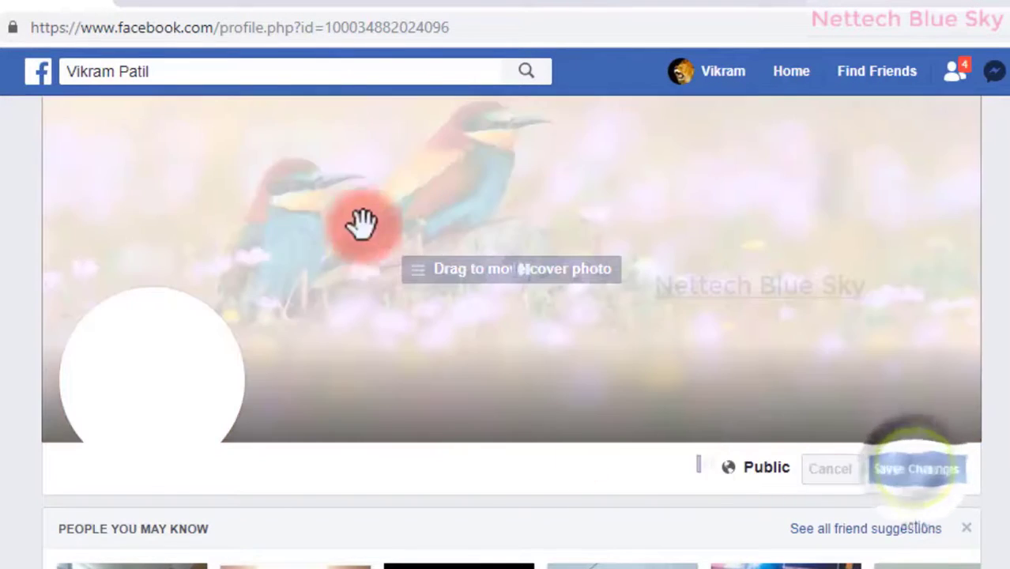
- Read the background info tip on the profile page and accept it
{"action": "scroll", "coordinate": [506, 269], "scroll_direction": "down", "scroll_amount": 5}
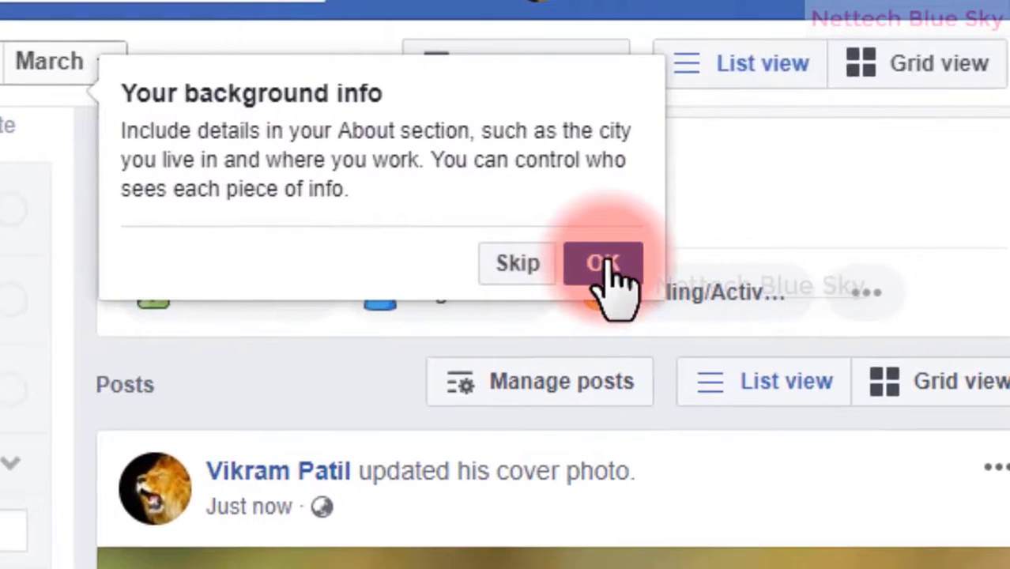
{"action": "left_click_drag", "start_coordinate": [118, 93], "coordinate": [434, 105]}
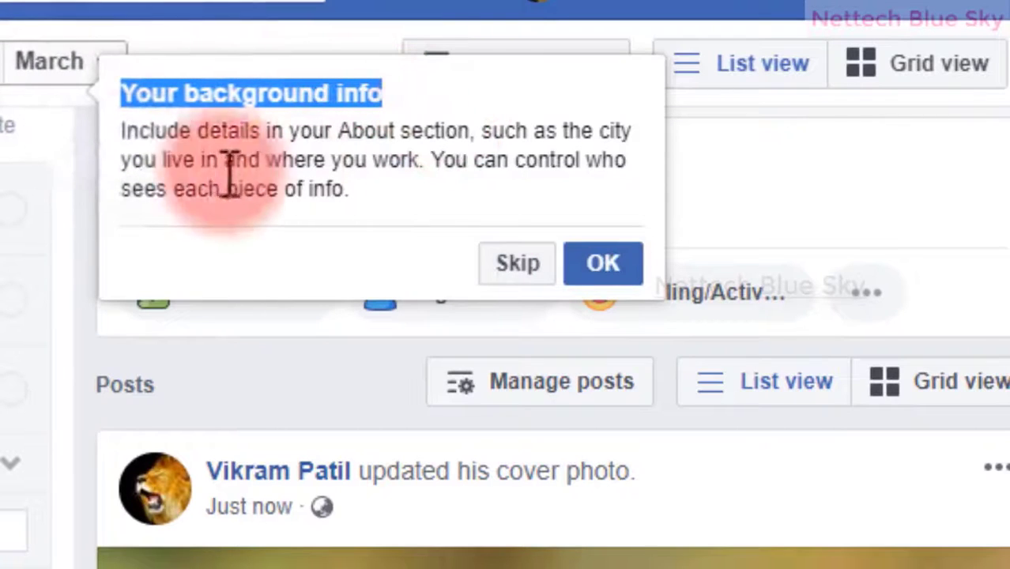
{"action": "left_click_drag", "start_coordinate": [119, 131], "coordinate": [501, 189]}
{"action": "left_click", "coordinate": [506, 201]}
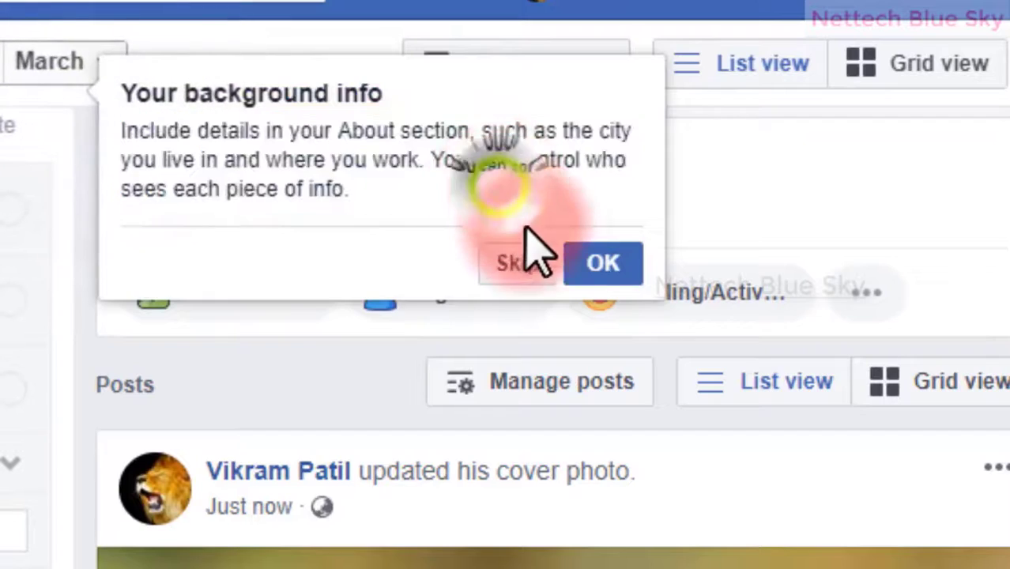
{"action": "left_click", "coordinate": [628, 273]}
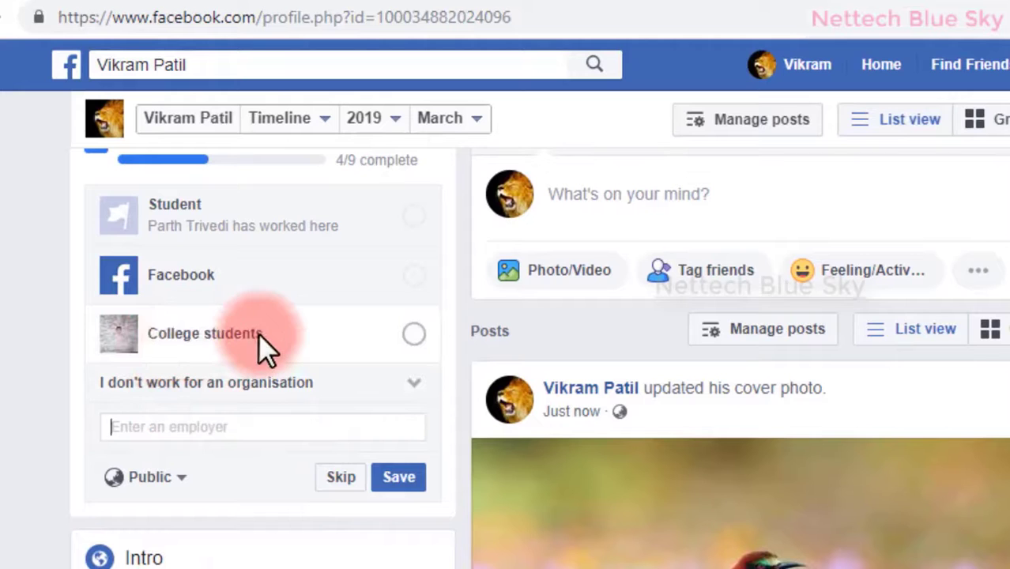
- Try the suggested employers Student, Facebook and College students in turn in the work question
{"action": "left_click", "coordinate": [188, 226]}
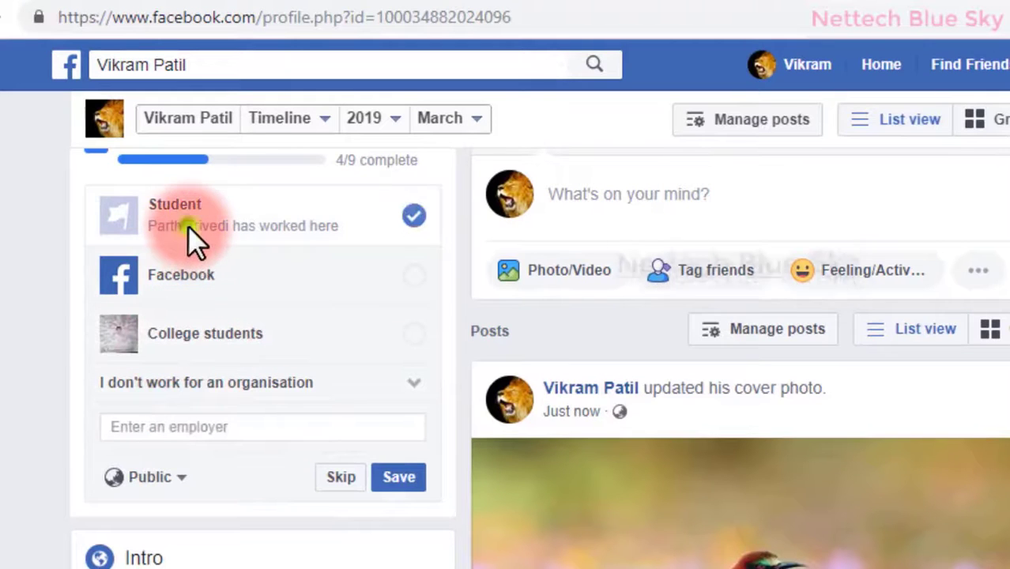
{"action": "left_click", "coordinate": [414, 276]}
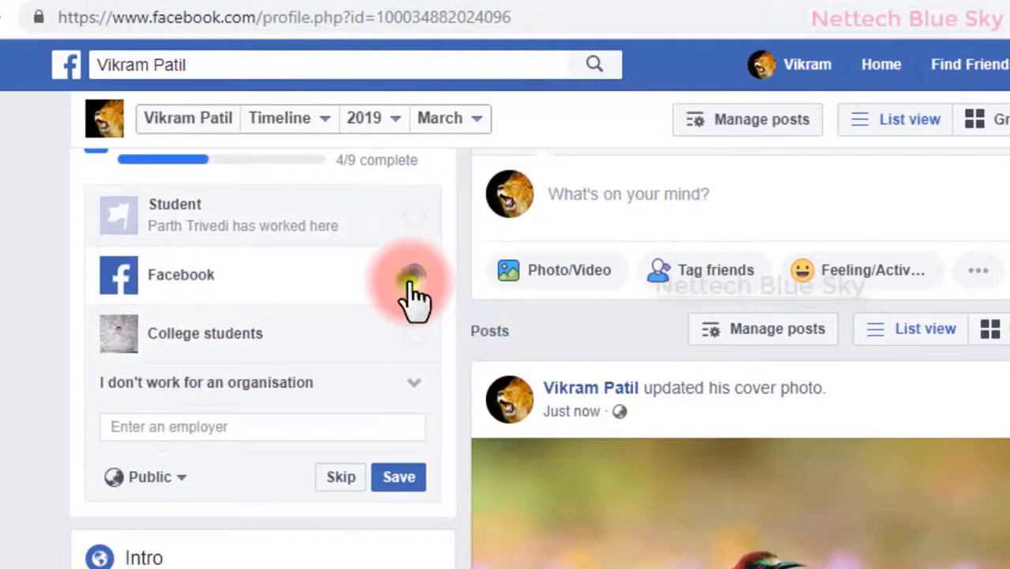
{"action": "left_click", "coordinate": [416, 338]}
{"action": "left_click", "coordinate": [187, 337]}
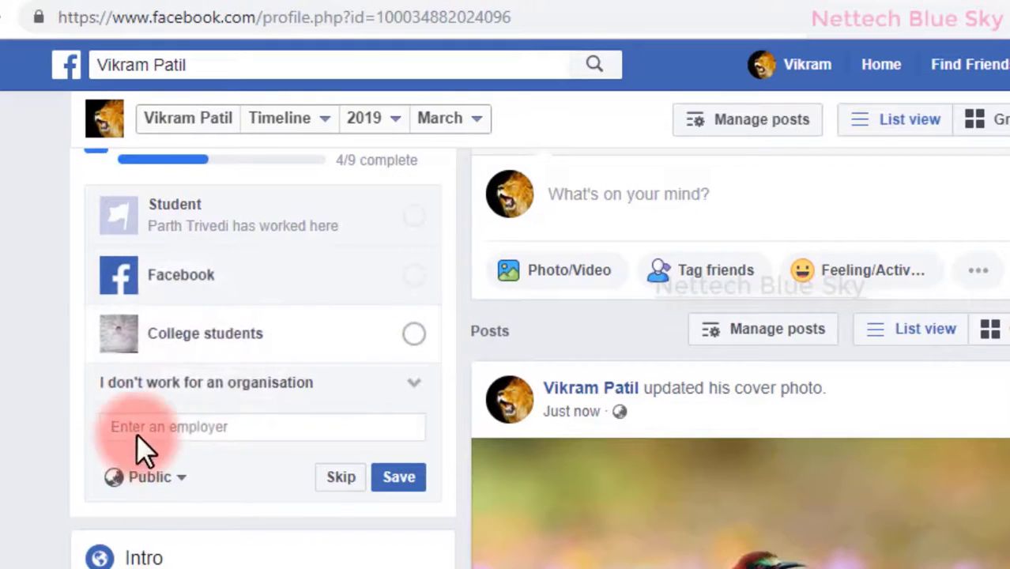
{"action": "left_click", "coordinate": [237, 429]}
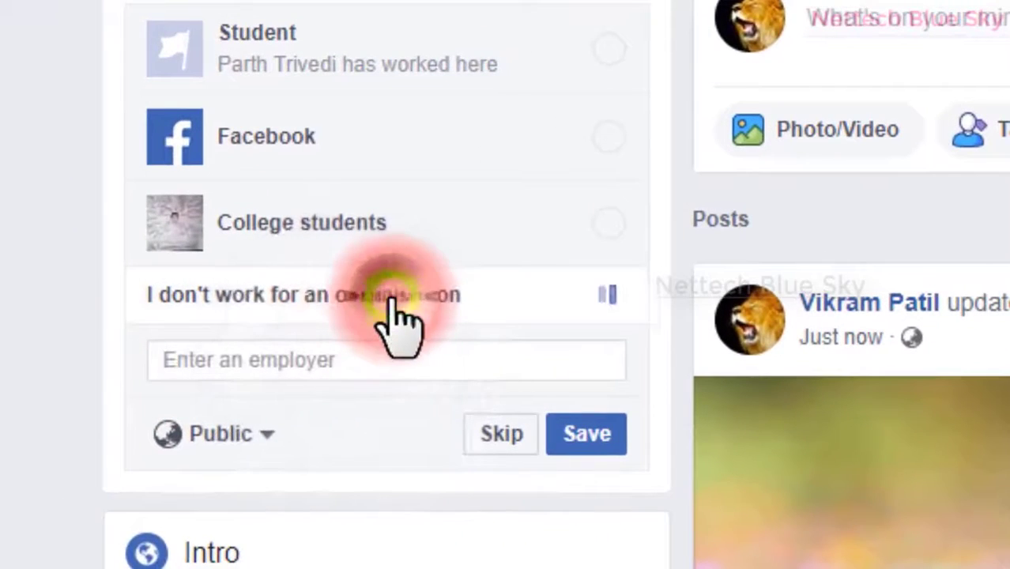
- Choose Self-employed among the options for not working for an organisation and save it as the work information
{"action": "left_click", "coordinate": [394, 304]}
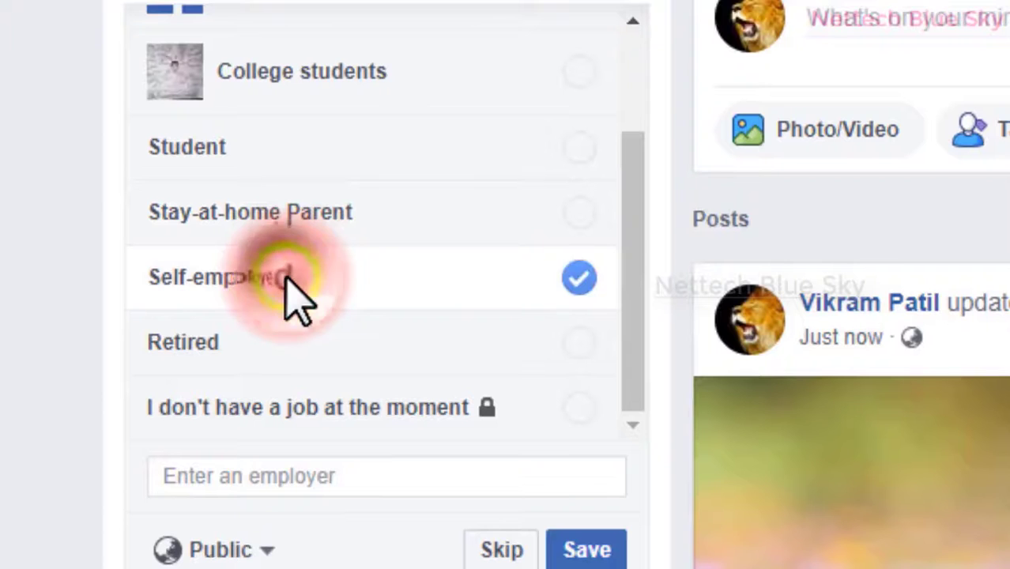
{"action": "left_click", "coordinate": [577, 552]}
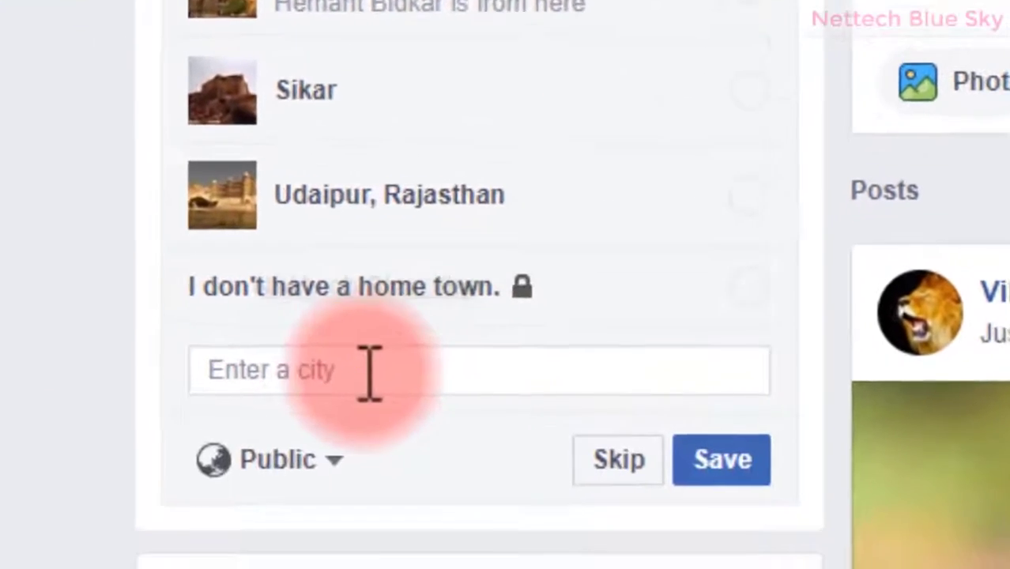
- Enter Vadodara, Gujarat, India as the home town using the matching city suggestion
{"action": "left_click", "coordinate": [279, 537]}
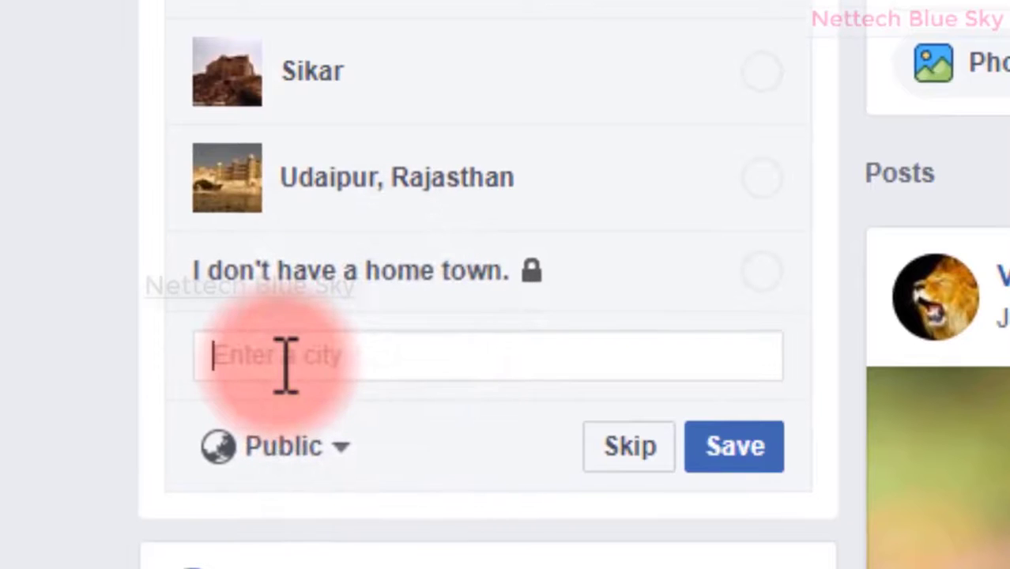
{"action": "type", "text": "vafoa"}
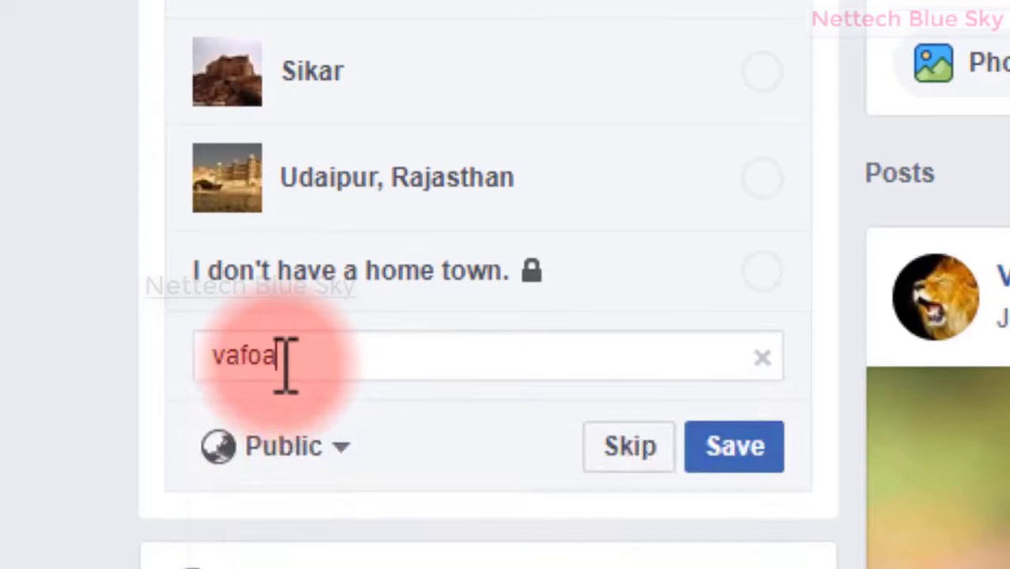
{"action": "key", "text": "BackSpace"}
{"action": "key", "text": "BackSpace"}
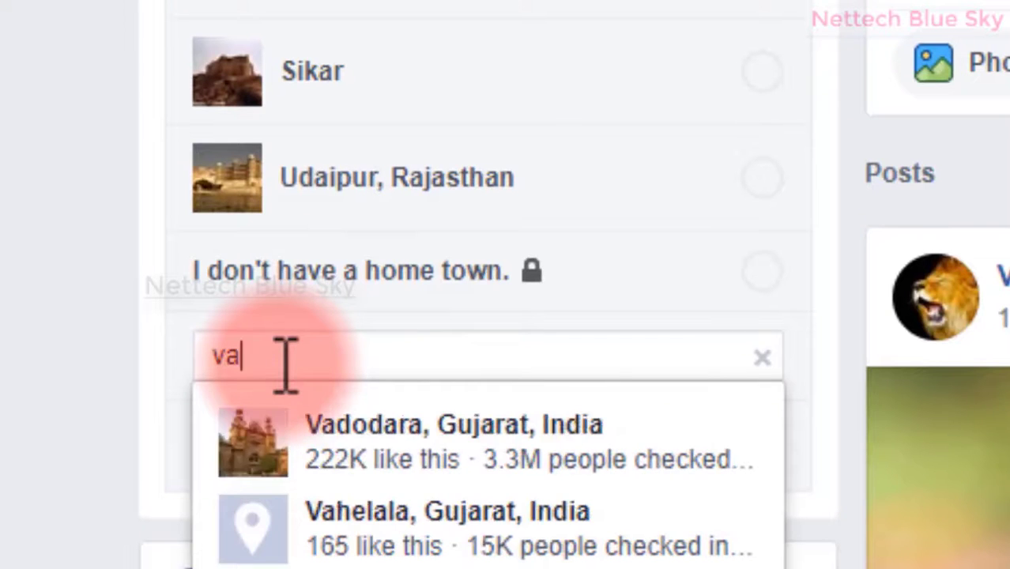
{"action": "type", "text": "doa"}
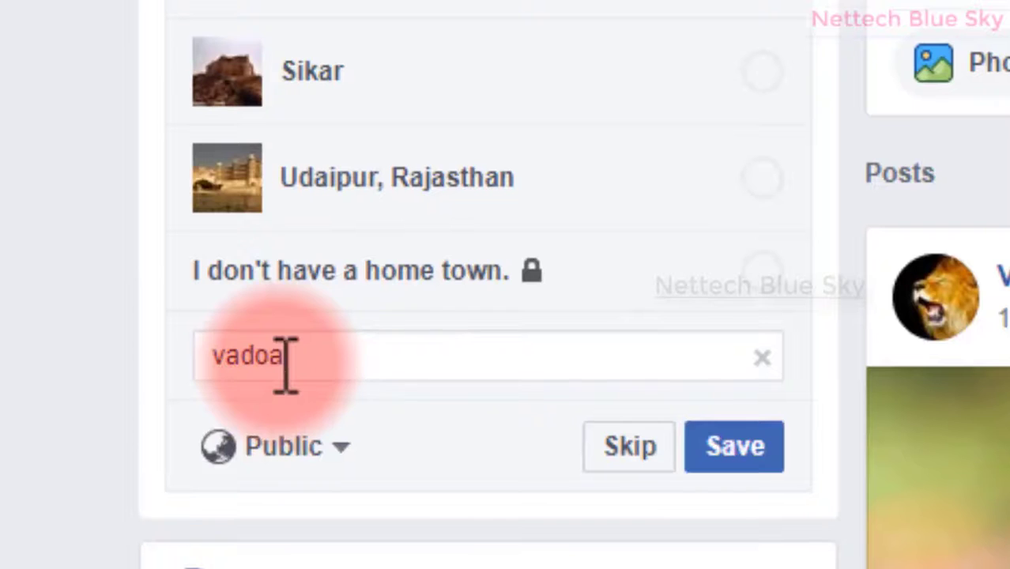
{"action": "key", "text": "BackSpace"}
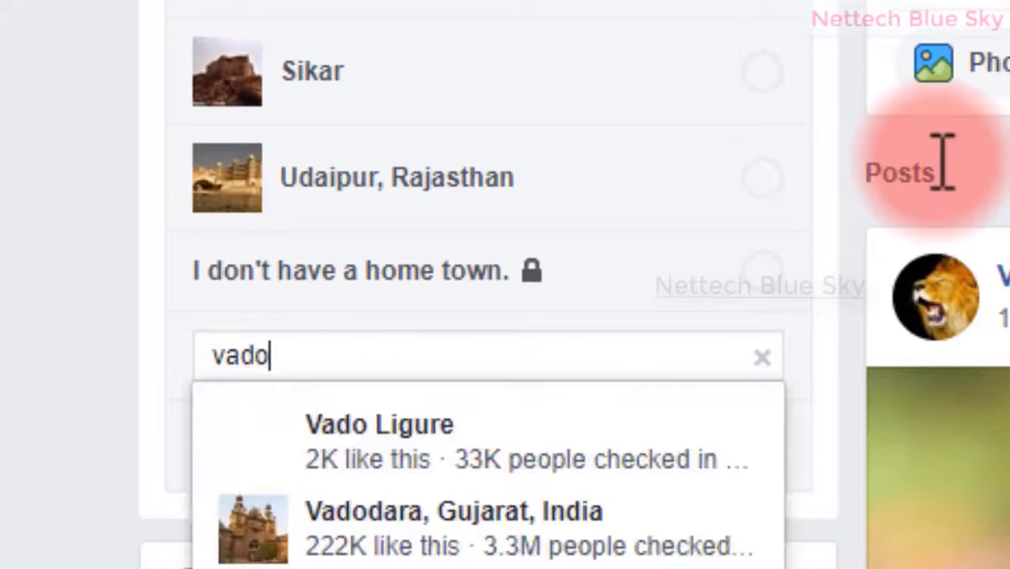
{"action": "type", "text": "dara"}
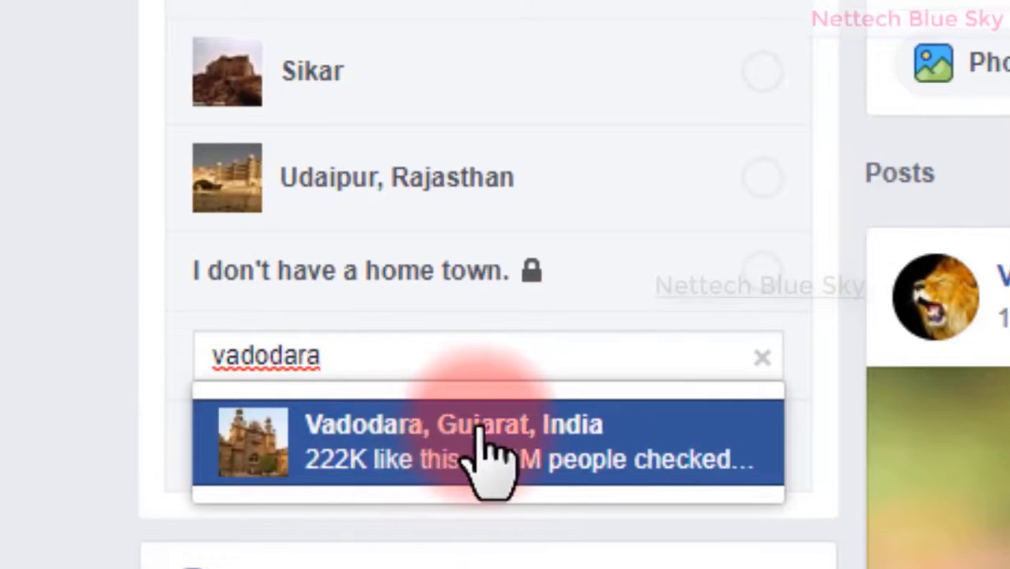
{"action": "left_click", "coordinate": [542, 431]}
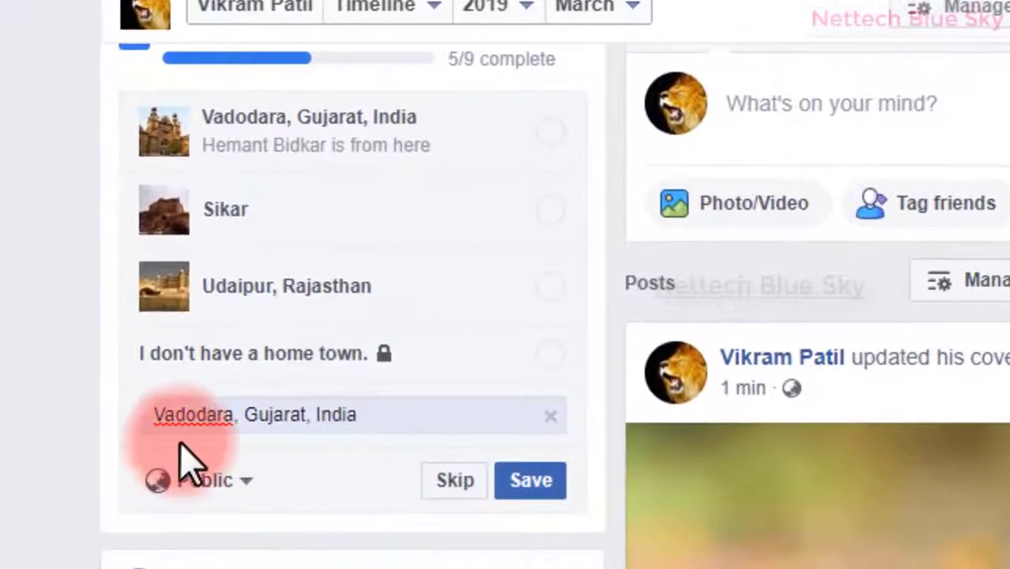
- Check the audience options for the home town, keep it Public and save the entry
{"action": "left_click", "coordinate": [210, 480]}
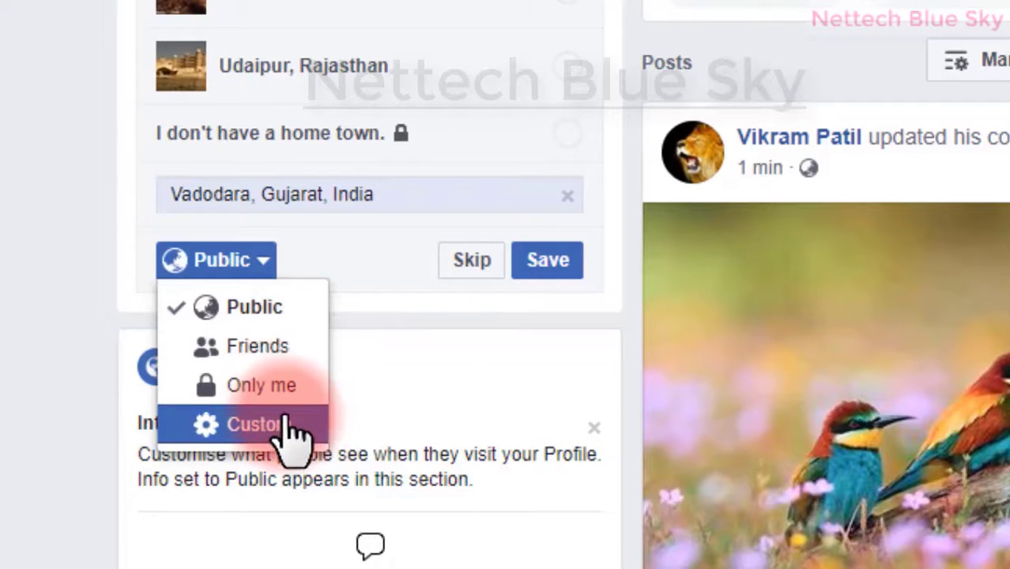
{"action": "left_click", "coordinate": [436, 389]}
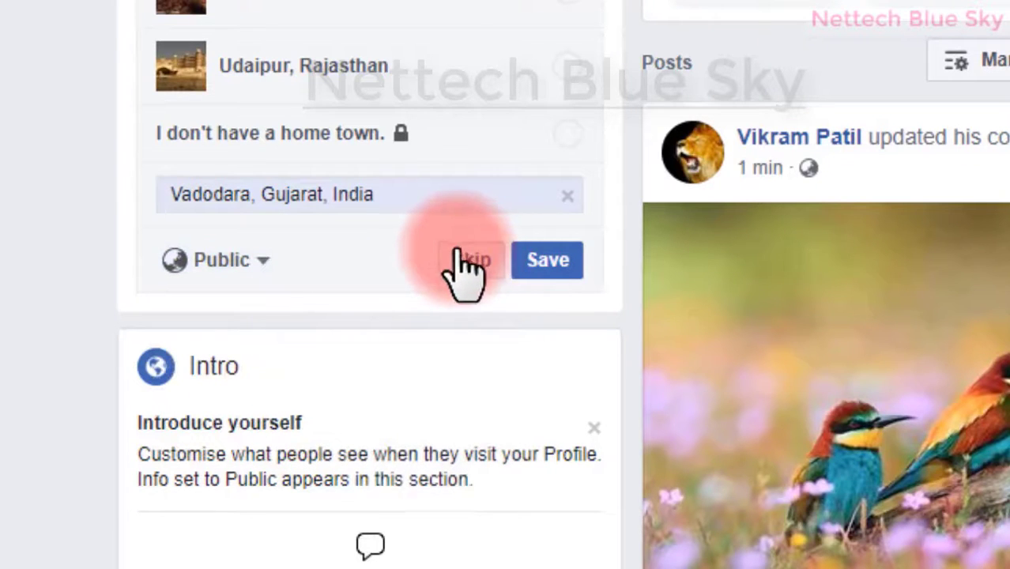
{"action": "left_click_drag", "start_coordinate": [440, 199], "coordinate": [331, 198]}
{"action": "left_click_drag", "start_coordinate": [270, 204], "coordinate": [40, 217]}
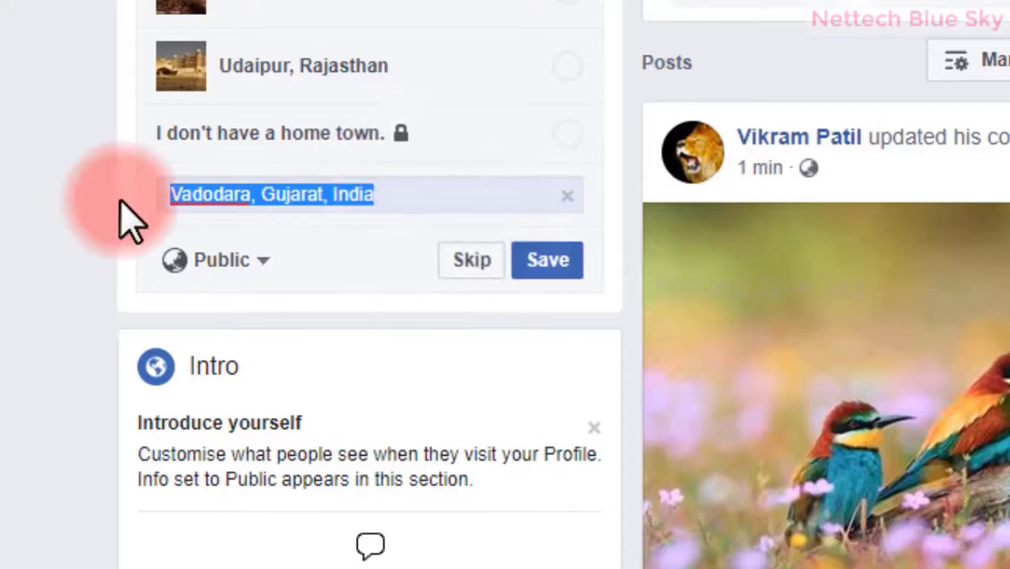
{"action": "left_click_drag", "start_coordinate": [219, 198], "coordinate": [325, 198]}
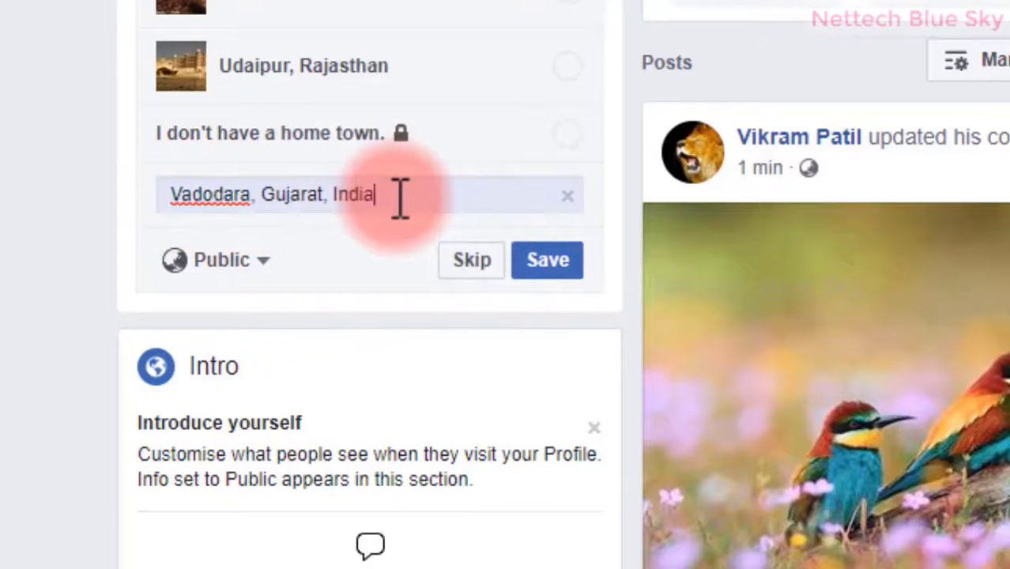
{"action": "left_click_drag", "start_coordinate": [395, 196], "coordinate": [66, 215]}
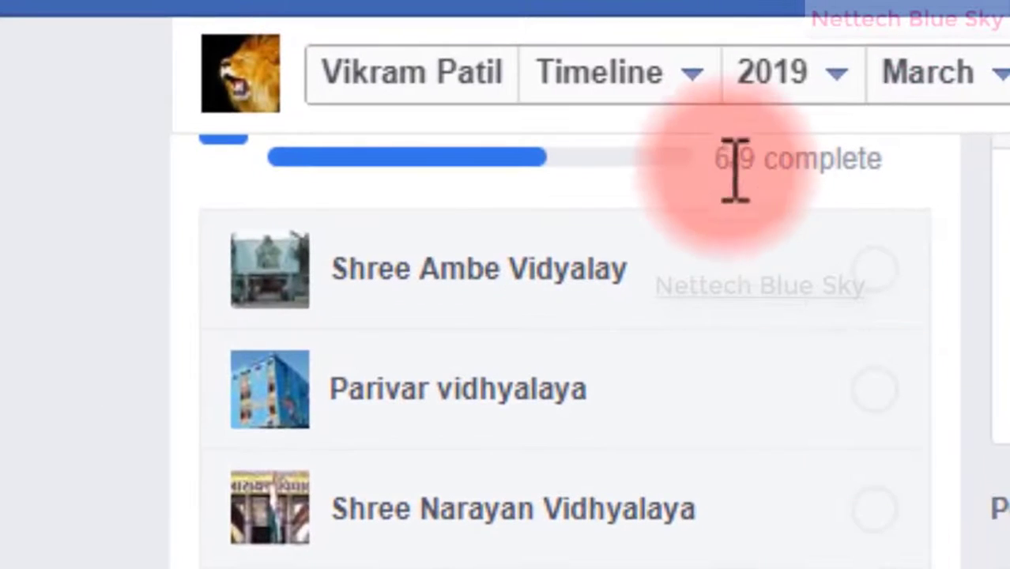
- Choose Shree Ambe Vidyalay as the high school and save it
{"action": "left_click_drag", "start_coordinate": [699, 156], "coordinate": [889, 183]}
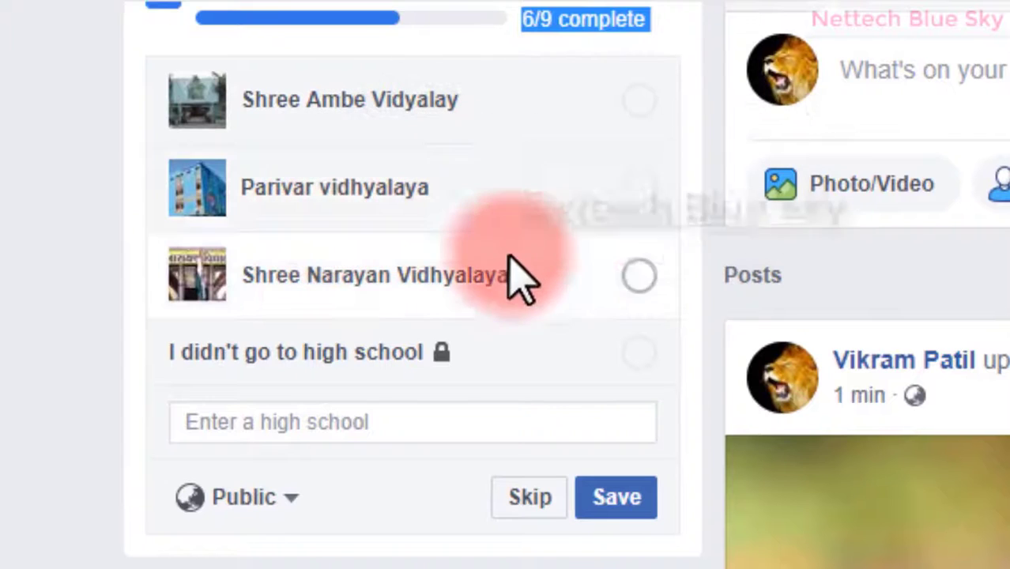
{"action": "left_click", "coordinate": [638, 105]}
{"action": "left_click", "coordinate": [618, 500]}
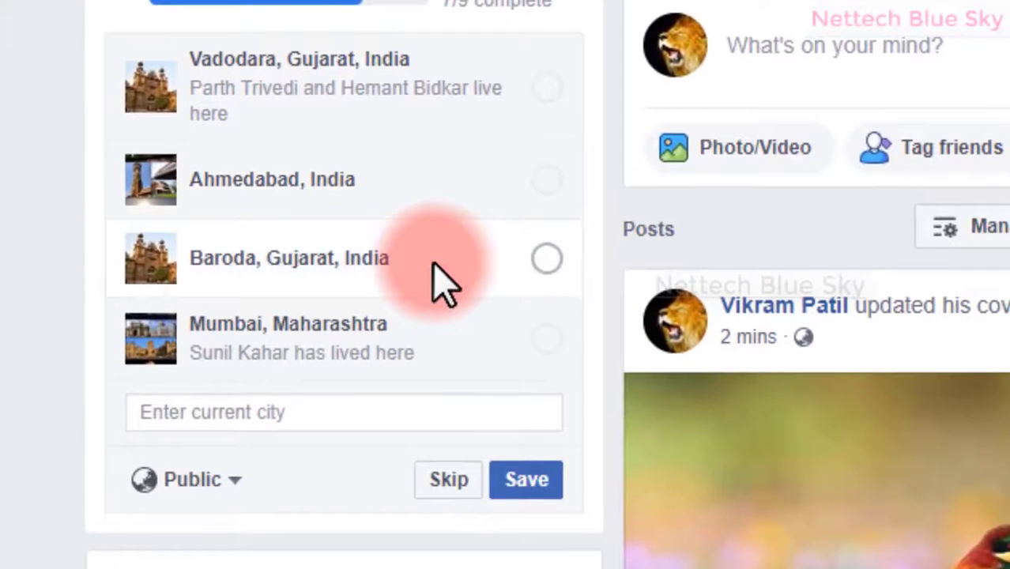
- Choose Vadodara, Gujarat, India as the current city and save it
{"action": "left_click", "coordinate": [222, 408]}
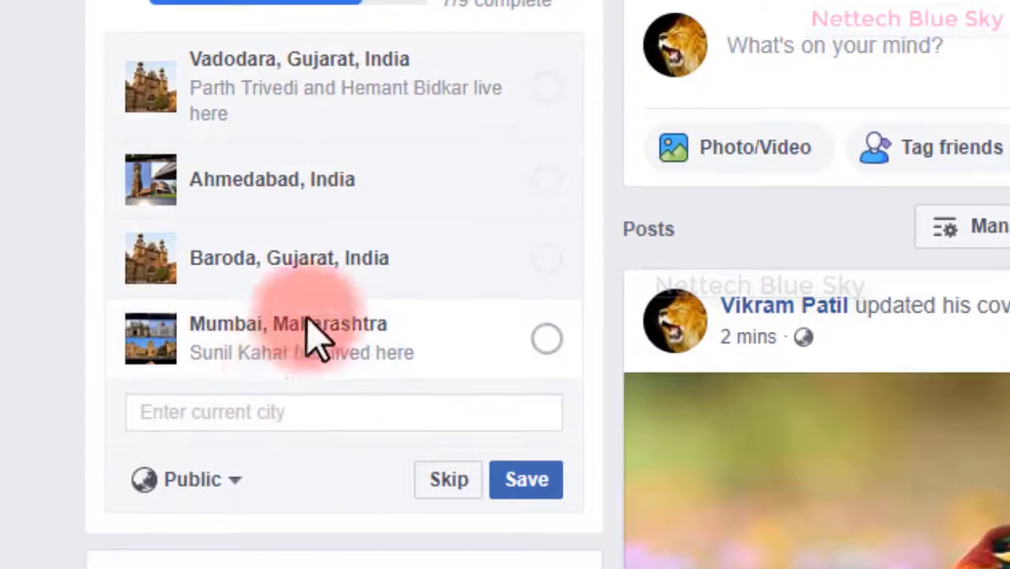
{"action": "left_click", "coordinate": [548, 88]}
{"action": "left_click", "coordinate": [524, 482]}
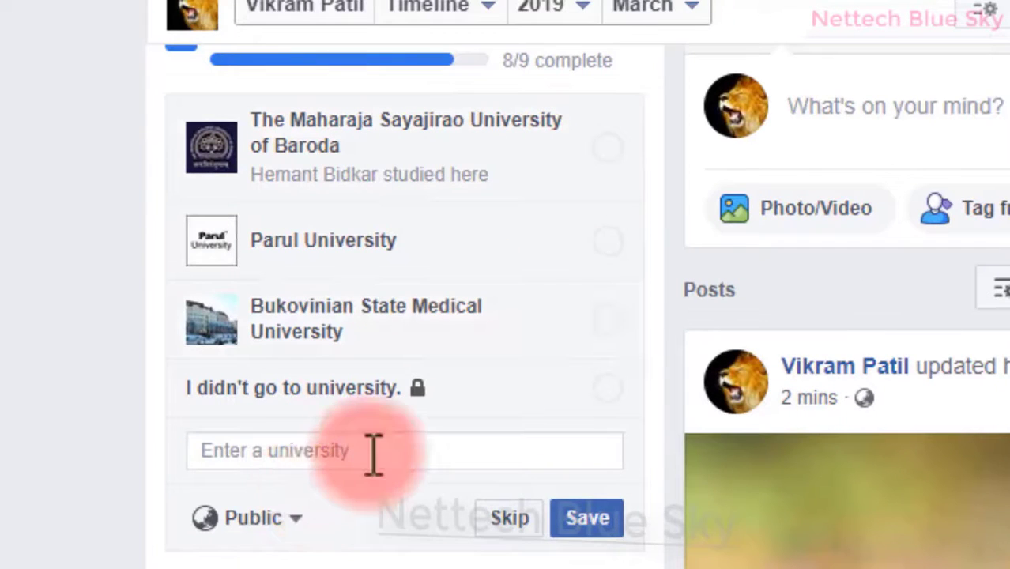
- Choose The Maharaja Sayajirao University of Baroda as the university, check its audience options and save it as Public
{"action": "left_click", "coordinate": [607, 152]}
{"action": "left_click", "coordinate": [282, 523]}
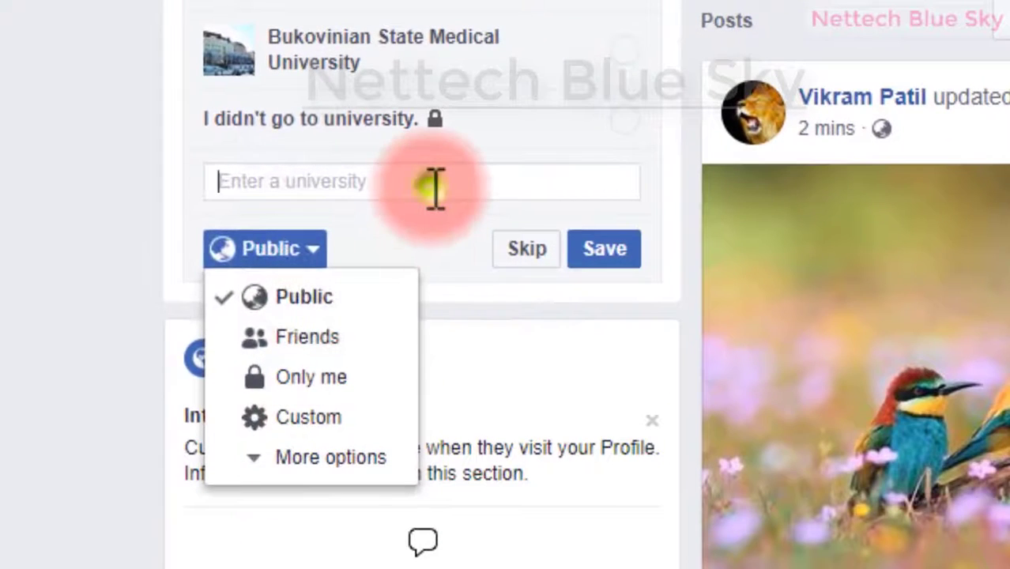
{"action": "left_click", "coordinate": [435, 188]}
{"action": "left_click", "coordinate": [607, 253]}
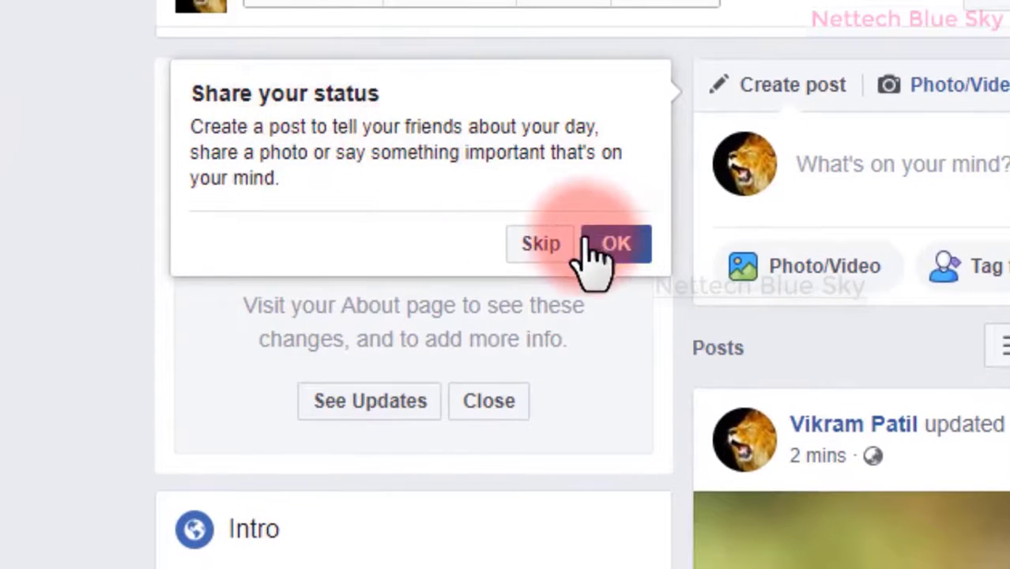
- Skip the status-sharing tip and look over the profile update notice and the sections below it
{"action": "left_click", "coordinate": [542, 245]}
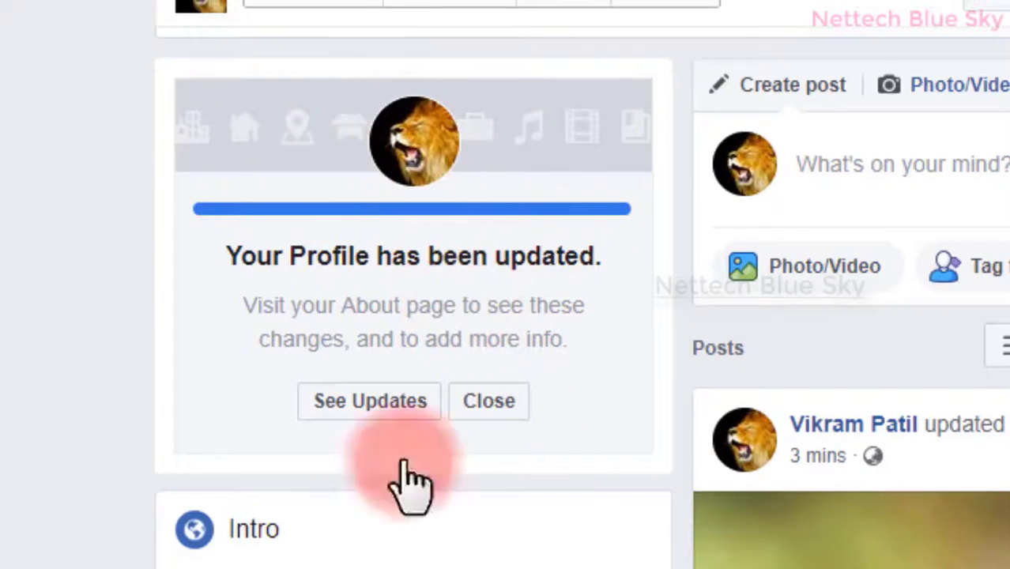
{"action": "scroll", "coordinate": [523, 219], "scroll_direction": "down", "scroll_amount": 4}
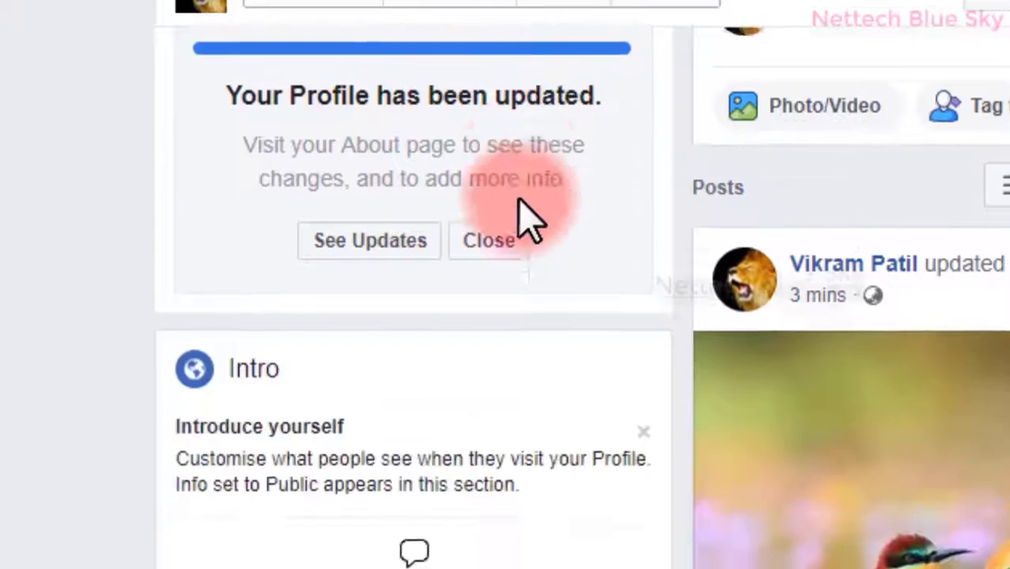
{"action": "scroll", "coordinate": [524, 219], "scroll_direction": "up", "scroll_amount": 4}
{"action": "scroll", "coordinate": [544, 265], "scroll_direction": "down", "scroll_amount": 2}
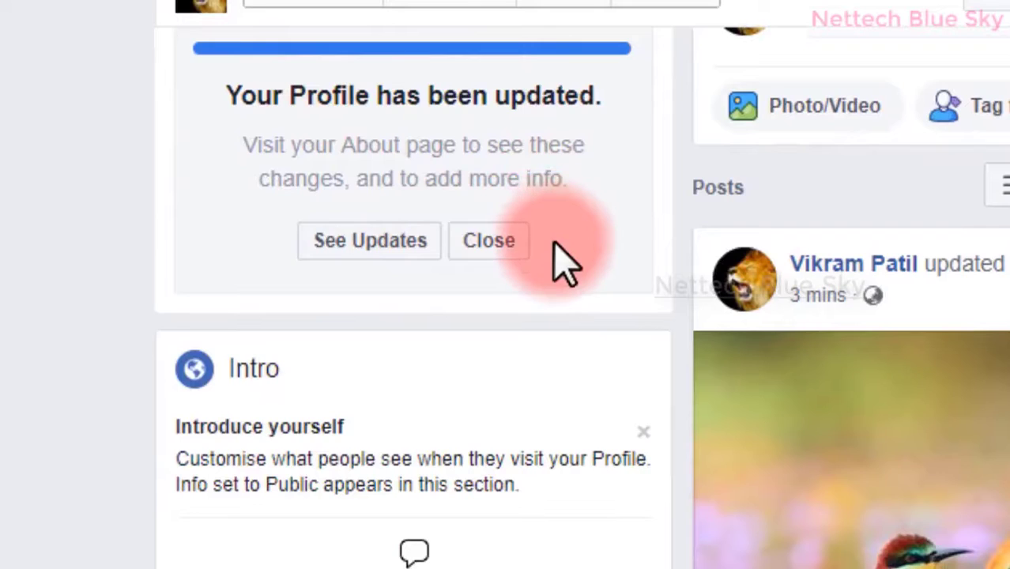
{"action": "scroll", "coordinate": [485, 169], "scroll_direction": "up", "scroll_amount": 2}
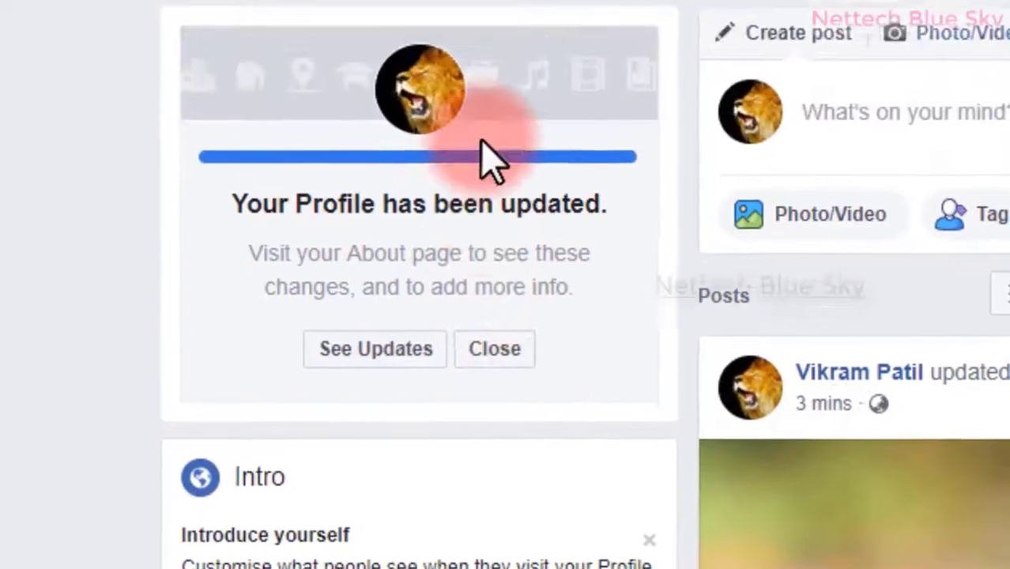
{"action": "scroll", "coordinate": [506, 8], "scroll_direction": "down", "scroll_amount": 10}
{"action": "scroll", "coordinate": [510, 4], "scroll_direction": "down", "scroll_amount": 5}
{"action": "scroll", "coordinate": [510, 4], "scroll_direction": "up", "scroll_amount": 10}
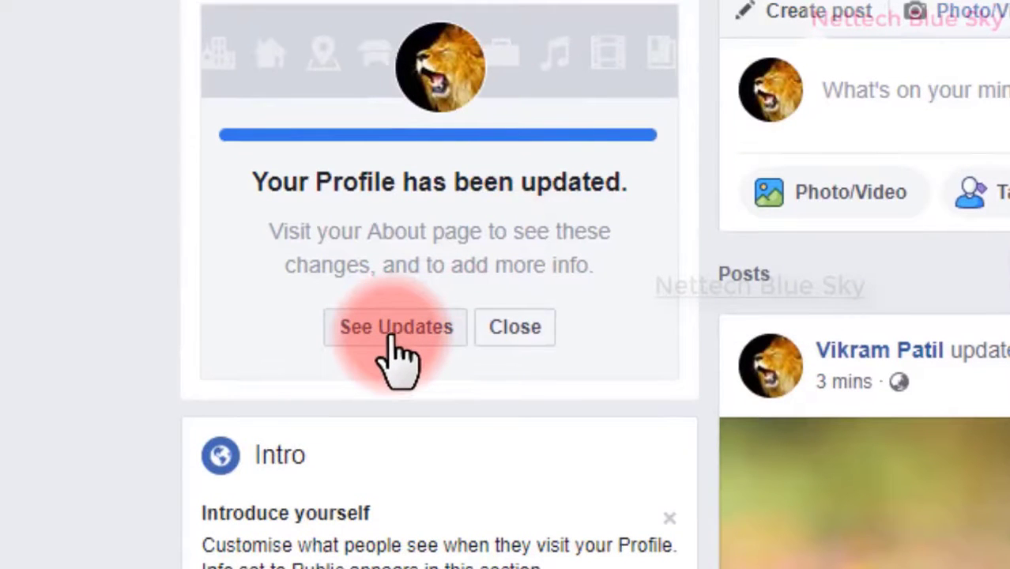
- Open the profile updates in a new tab and review the work, education and places in the About overview
{"action": "right_click", "coordinate": [393, 336]}
{"action": "left_click", "coordinate": [429, 367]}
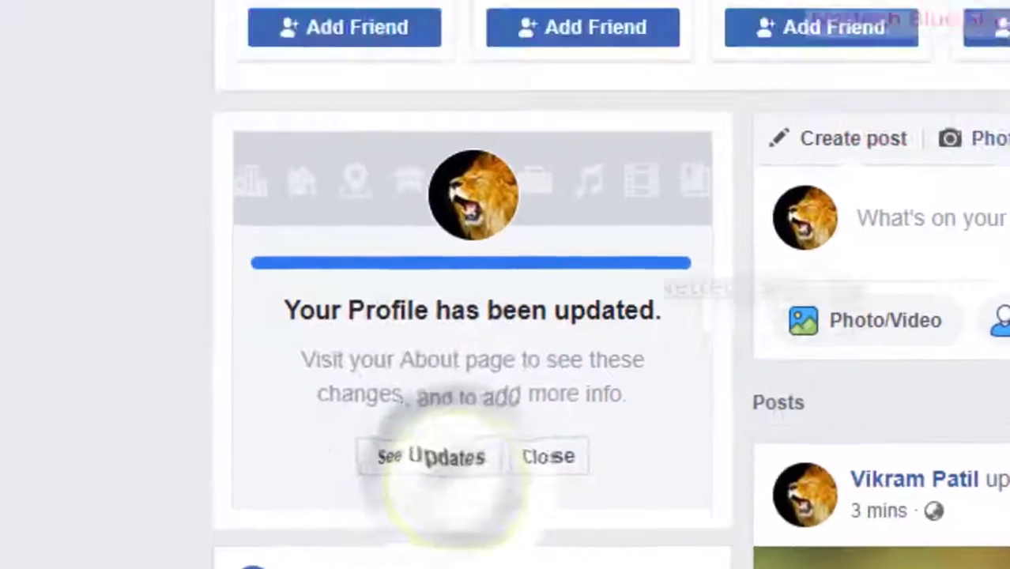
{"action": "left_click", "coordinate": [582, 23]}
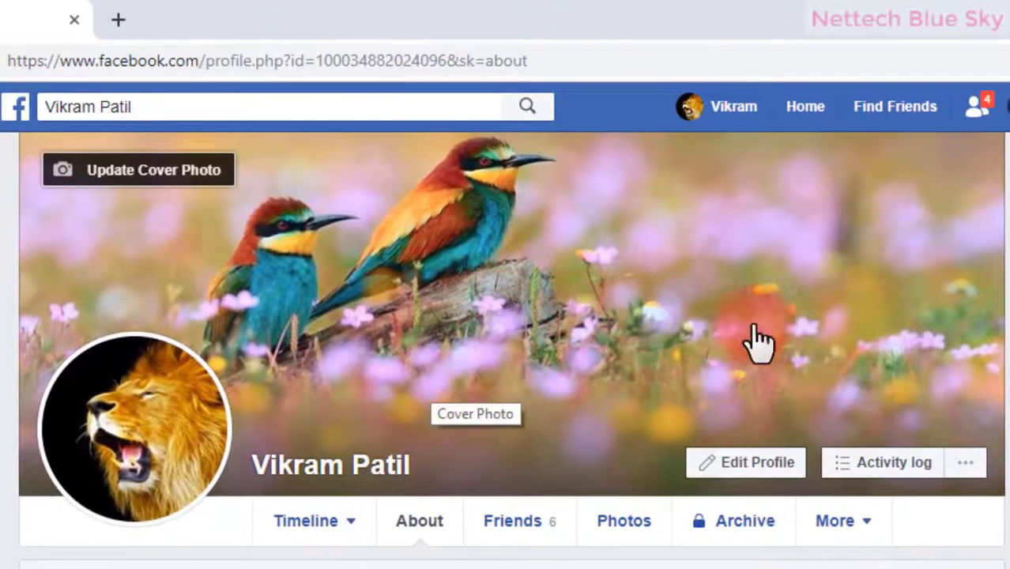
{"action": "scroll", "coordinate": [758, 342], "scroll_direction": "down", "scroll_amount": 5}
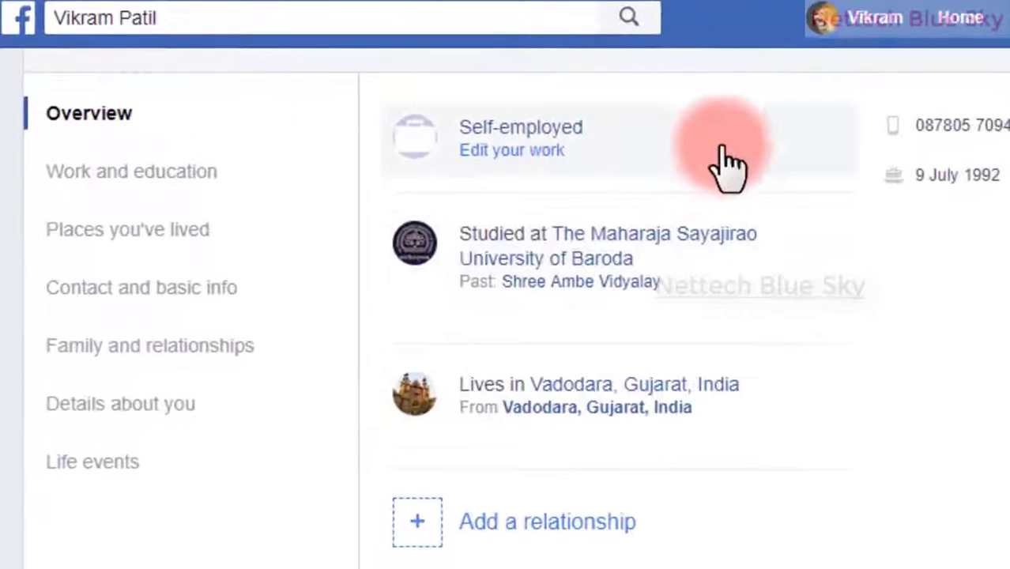